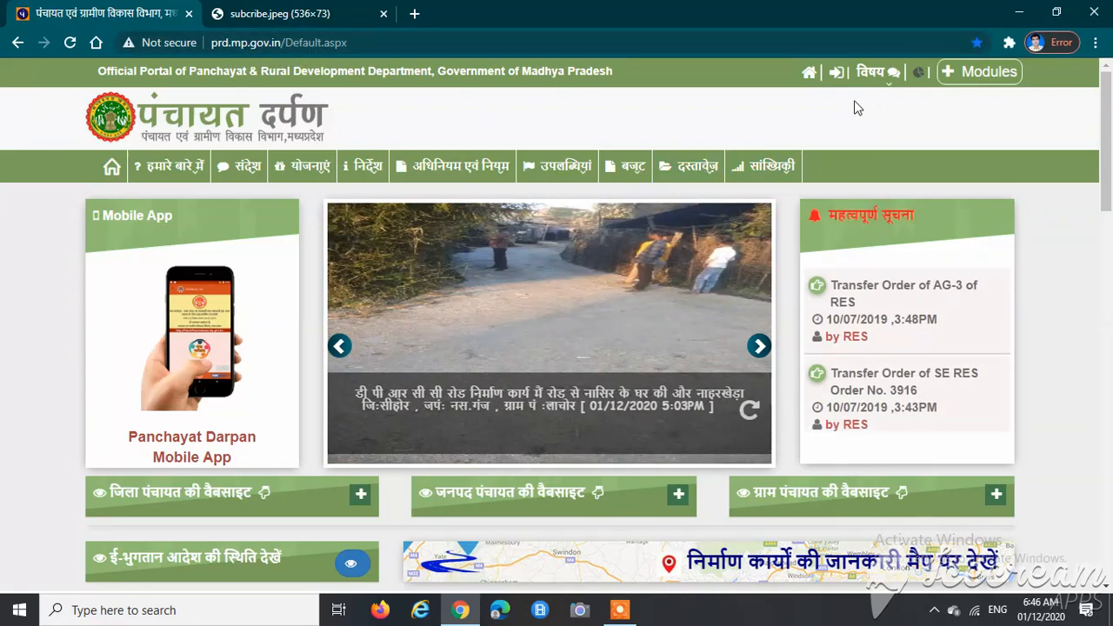
# Step: Open the portal's login page and sign in to the Gram Panchayat account
pyautogui.scroll(-10, 402, 393)
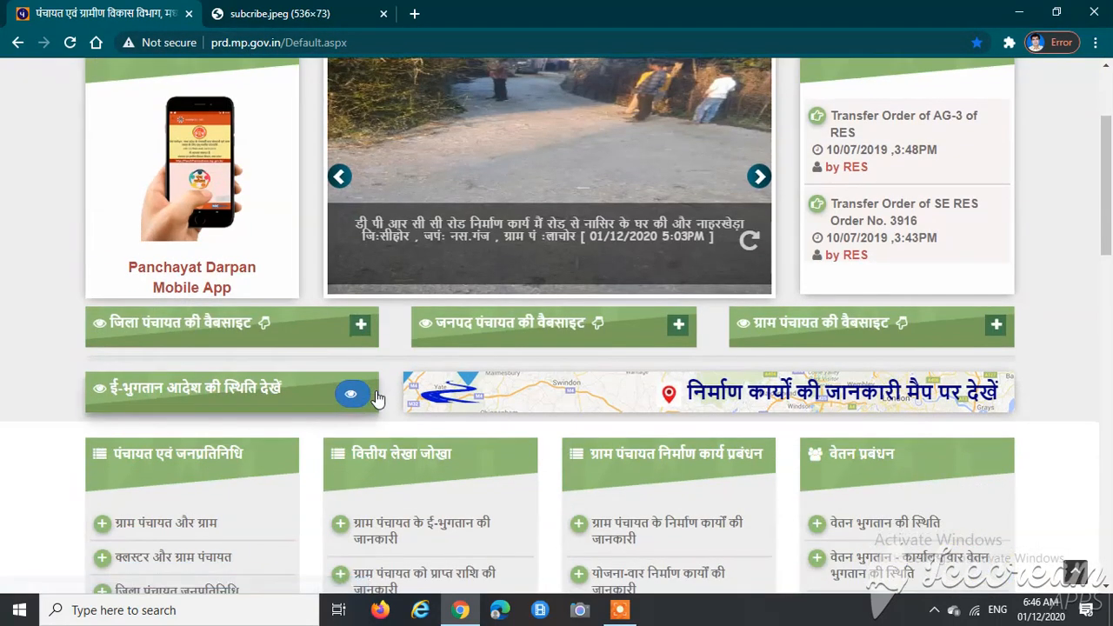
pyautogui.scroll(10, 363, 408)
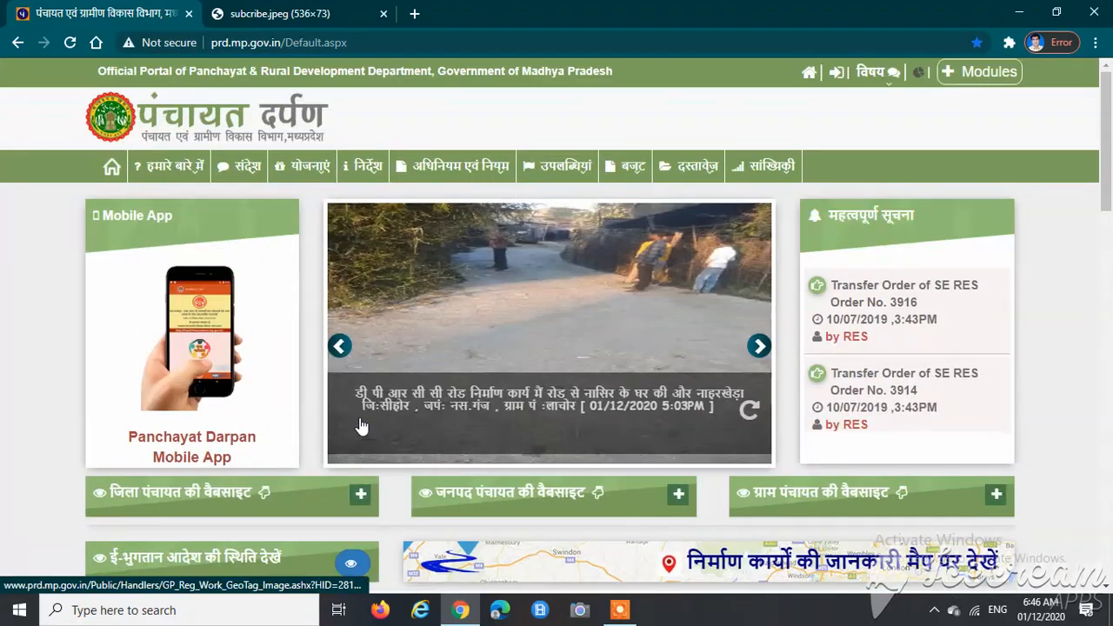
pyautogui.click(836, 74)
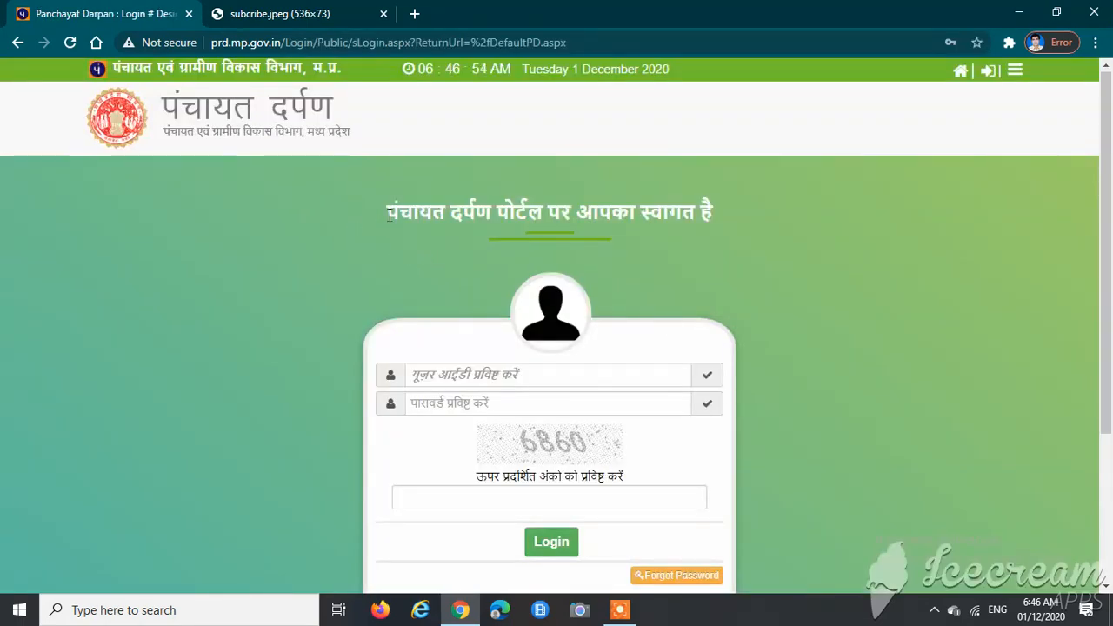
pyautogui.moveTo(391, 214); pyautogui.dragTo(744, 215)
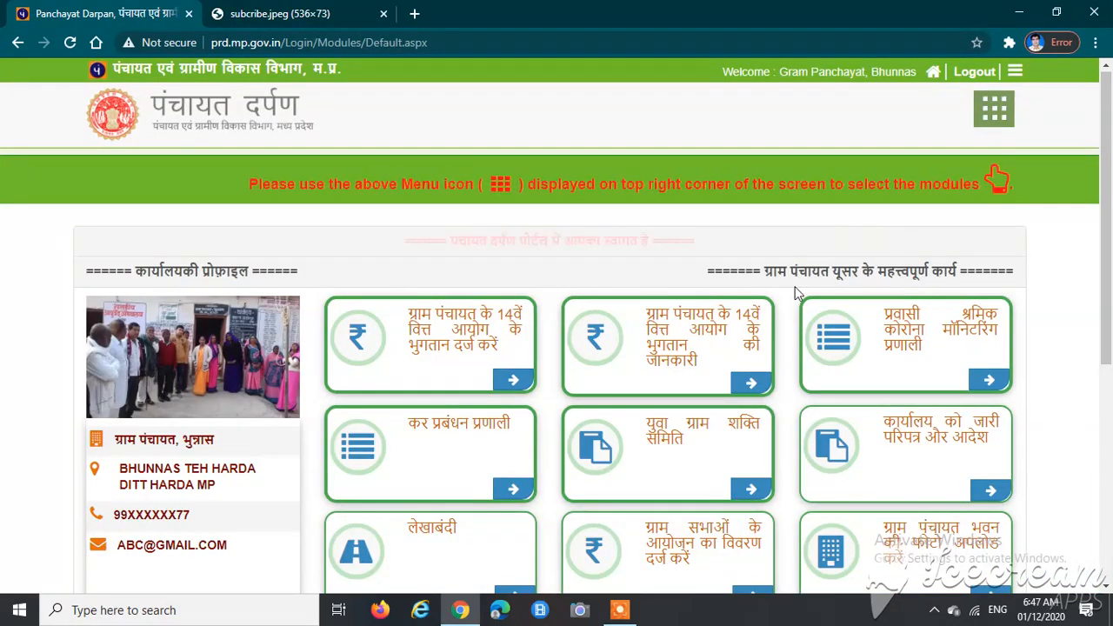
# Step: Open the Works Management module from the list of portal modules
pyautogui.scroll(-5, 584, 344)
pyautogui.scroll(5, 612, 368)
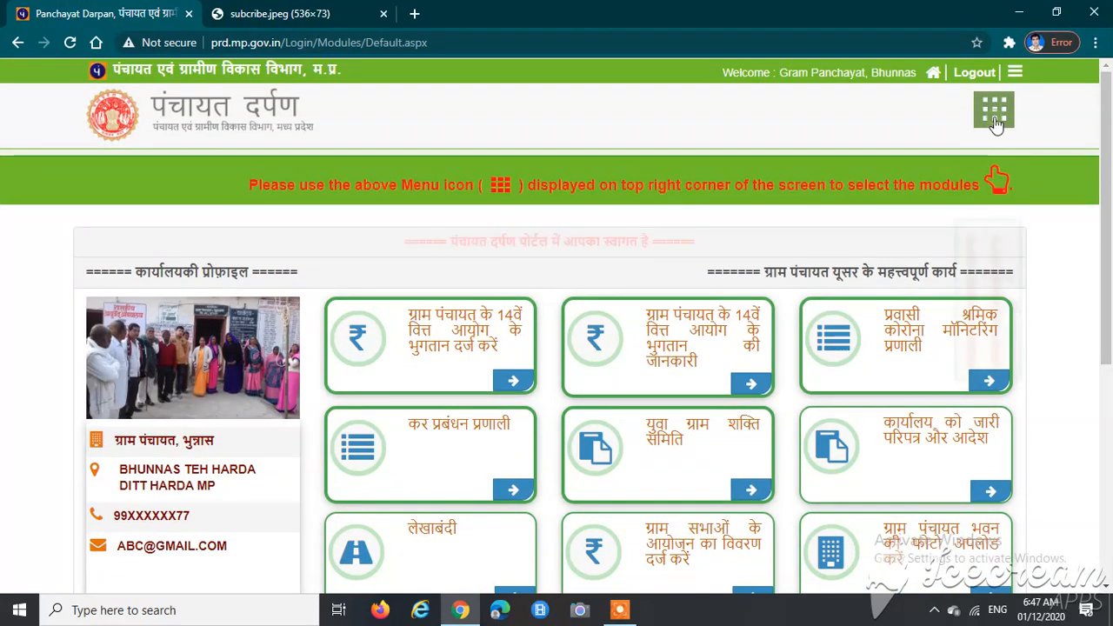
pyautogui.click(996, 122)
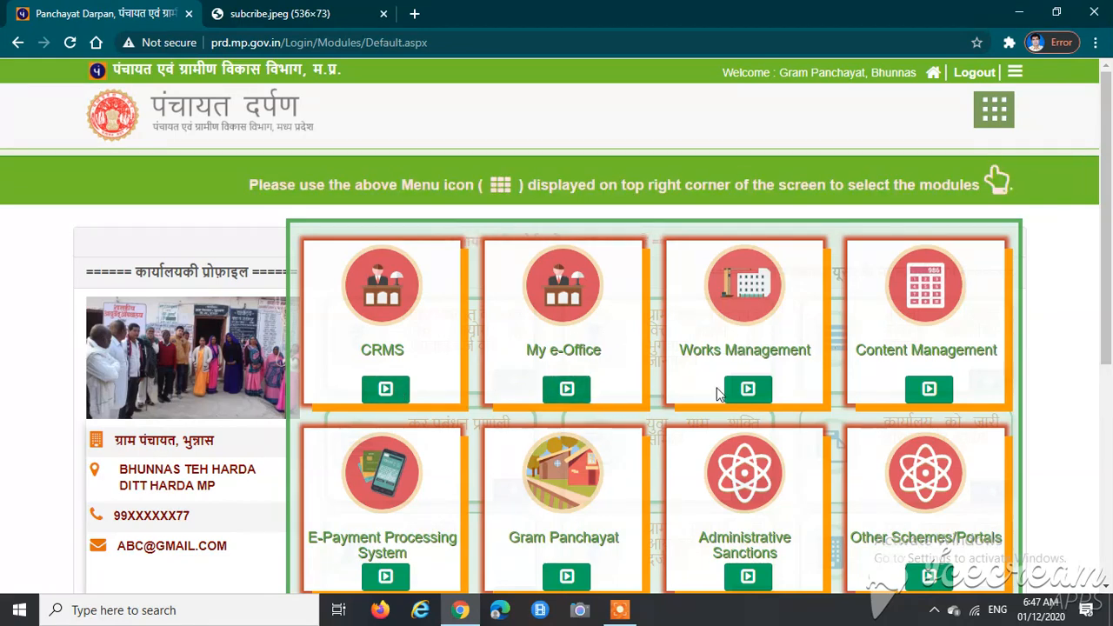
pyautogui.moveTo(682, 351); pyautogui.dragTo(852, 357)
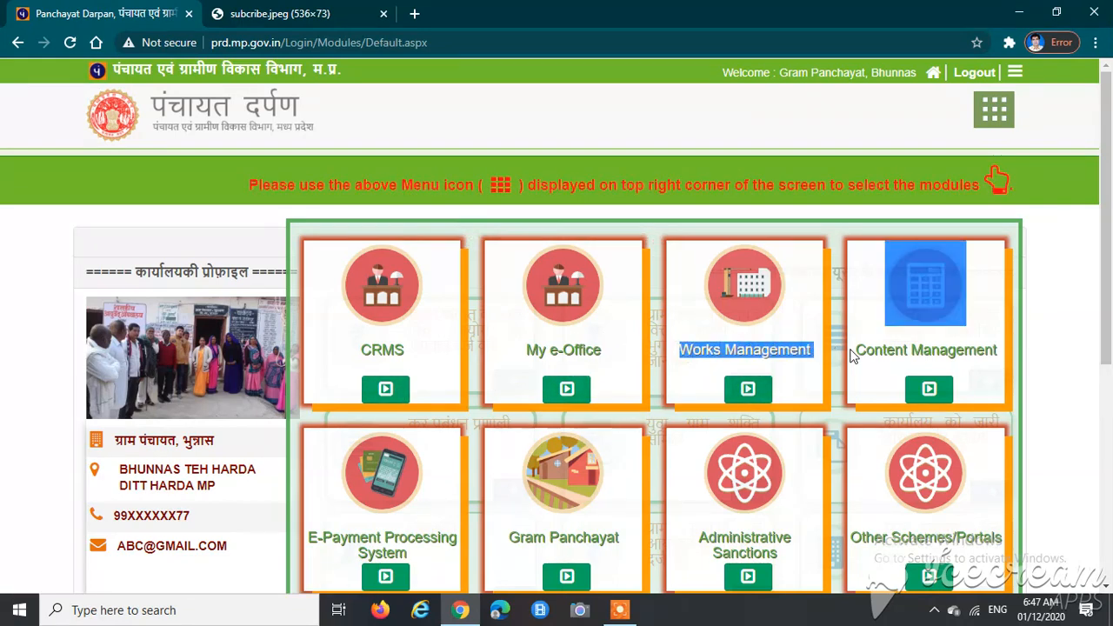
pyautogui.click(792, 381)
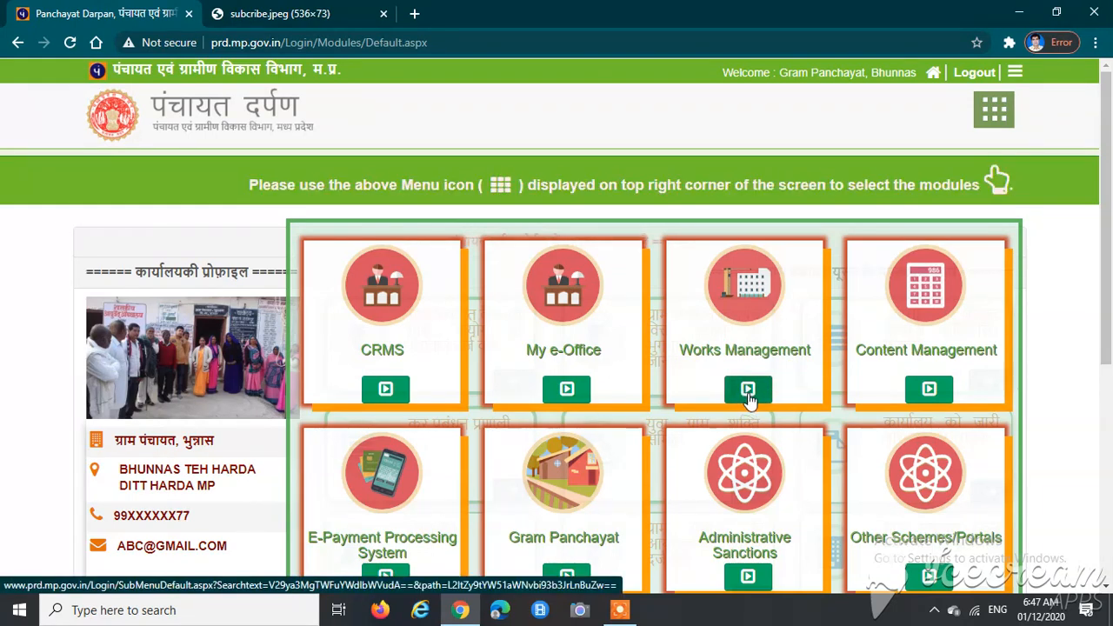
pyautogui.click(747, 389)
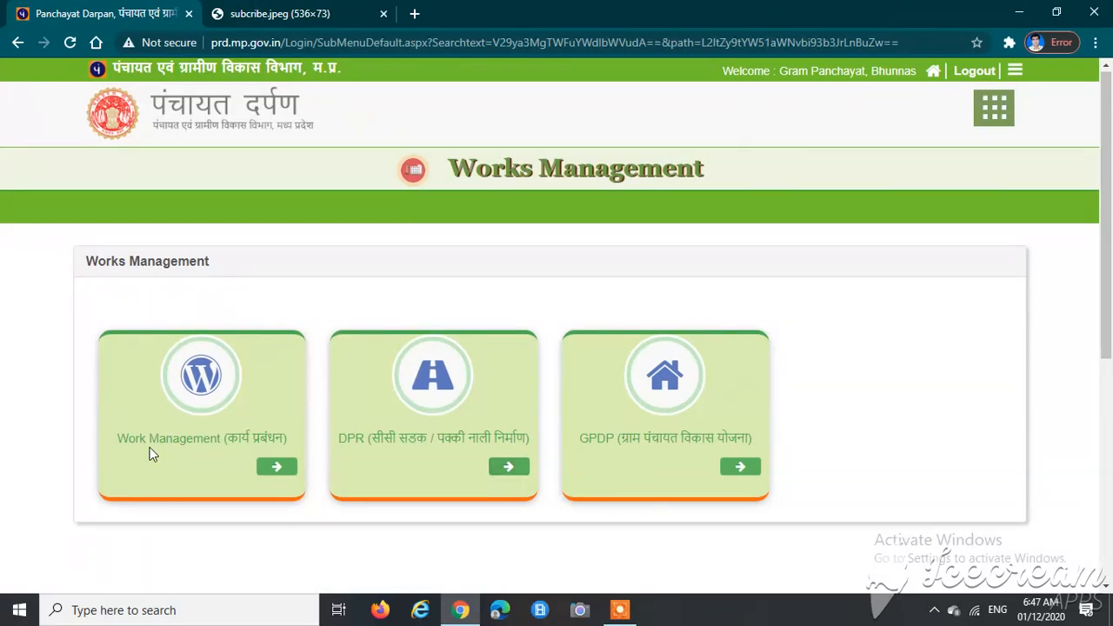
# Step: Go into Work Management (कार्य प्रबंधन) and open the Register Works form
pyautogui.moveTo(117, 440); pyautogui.dragTo(292, 448)
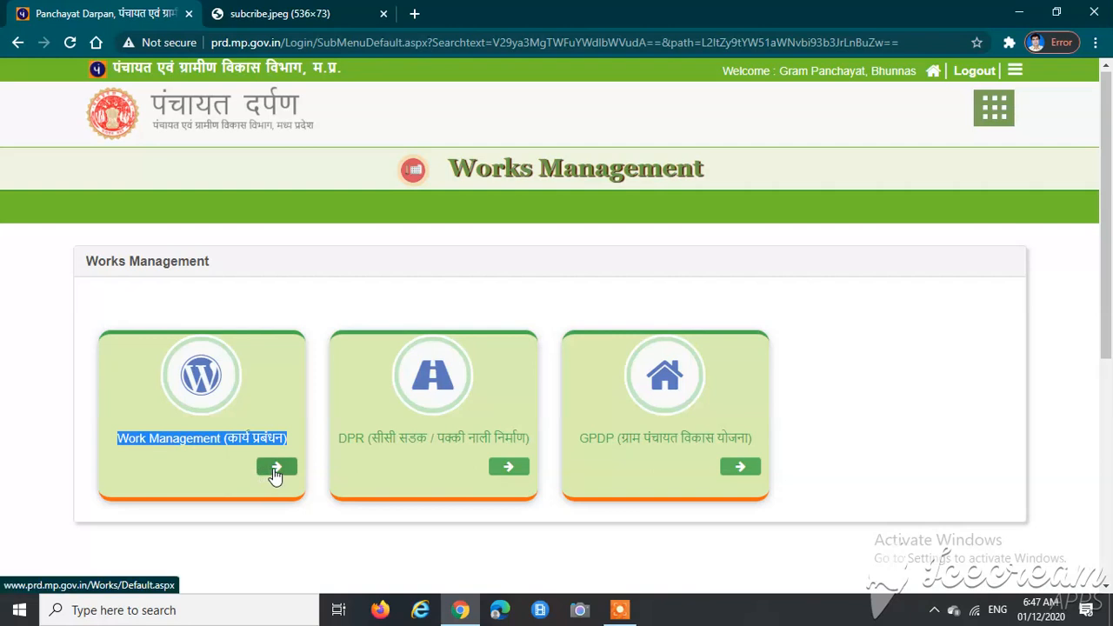
pyautogui.click(275, 470)
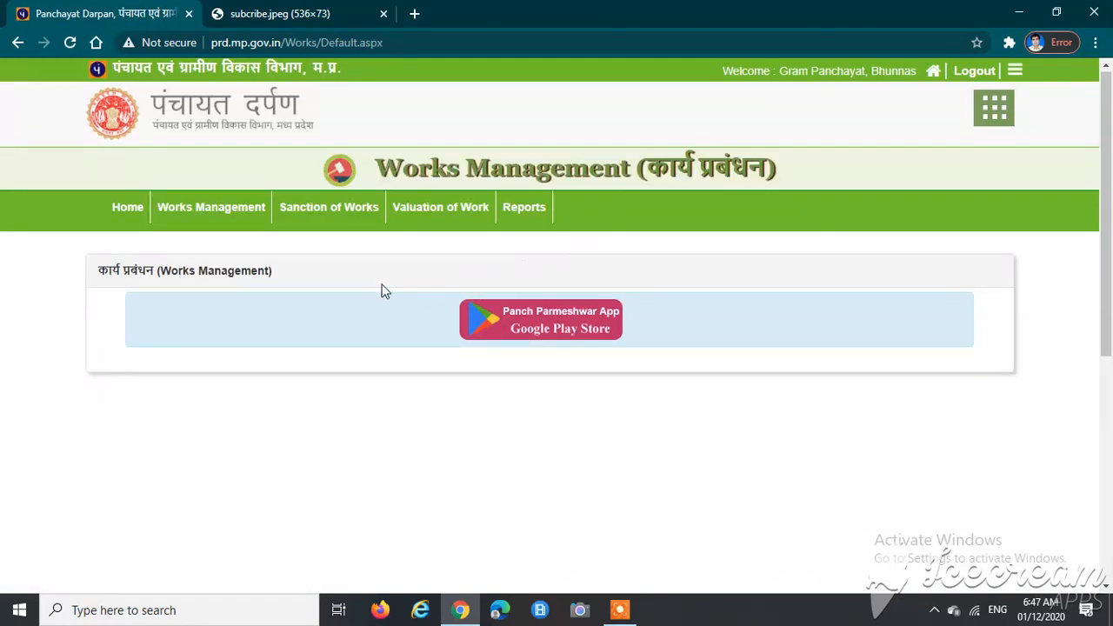
pyautogui.moveTo(191, 217)
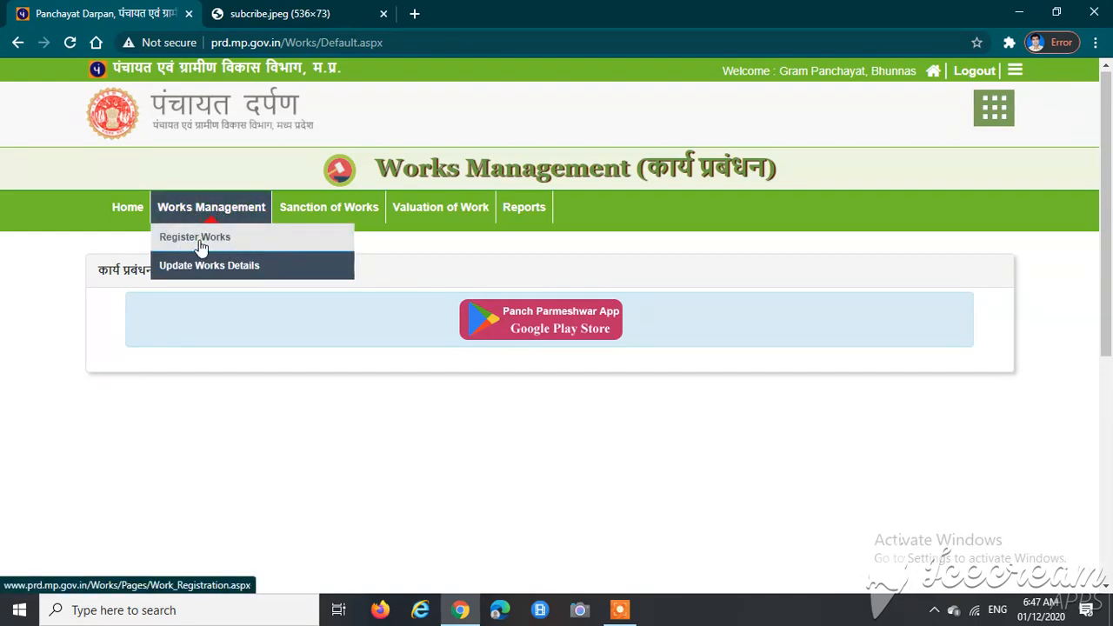
pyautogui.click(204, 248)
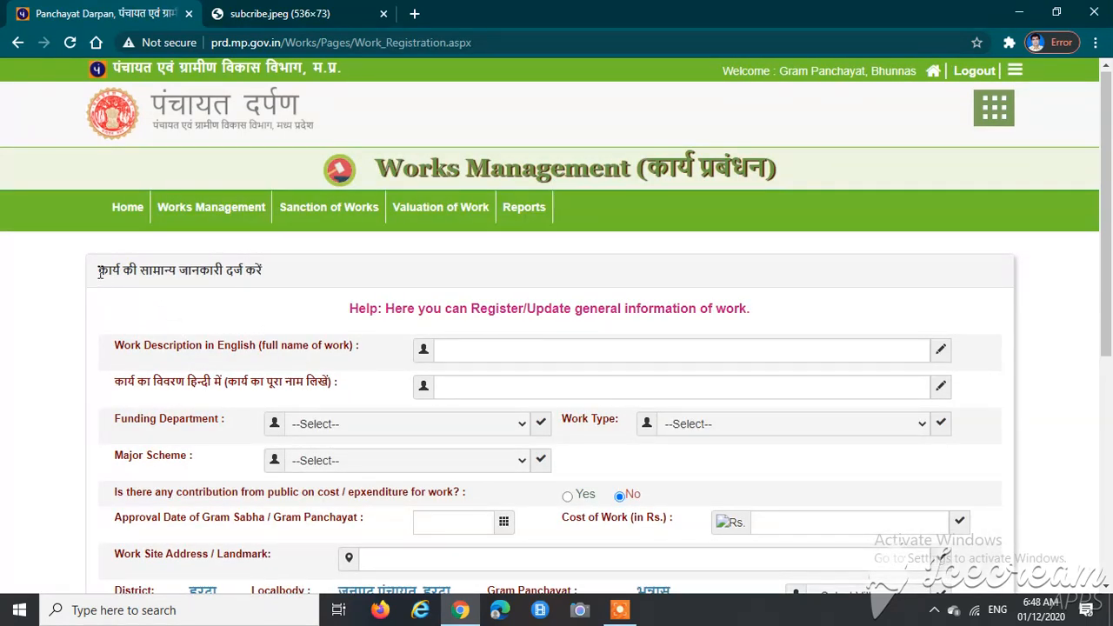
# Step: Fill in the work description in English and Hindi: "ग्राम भुन्नास में शासकीय तालाब के पास सामुदायिक स्वच्छता परिसर निर्माण कार्य"
pyautogui.moveTo(100, 272); pyautogui.dragTo(270, 274)
pyautogui.click(271, 300)
pyautogui.scroll(-2, 273, 312)
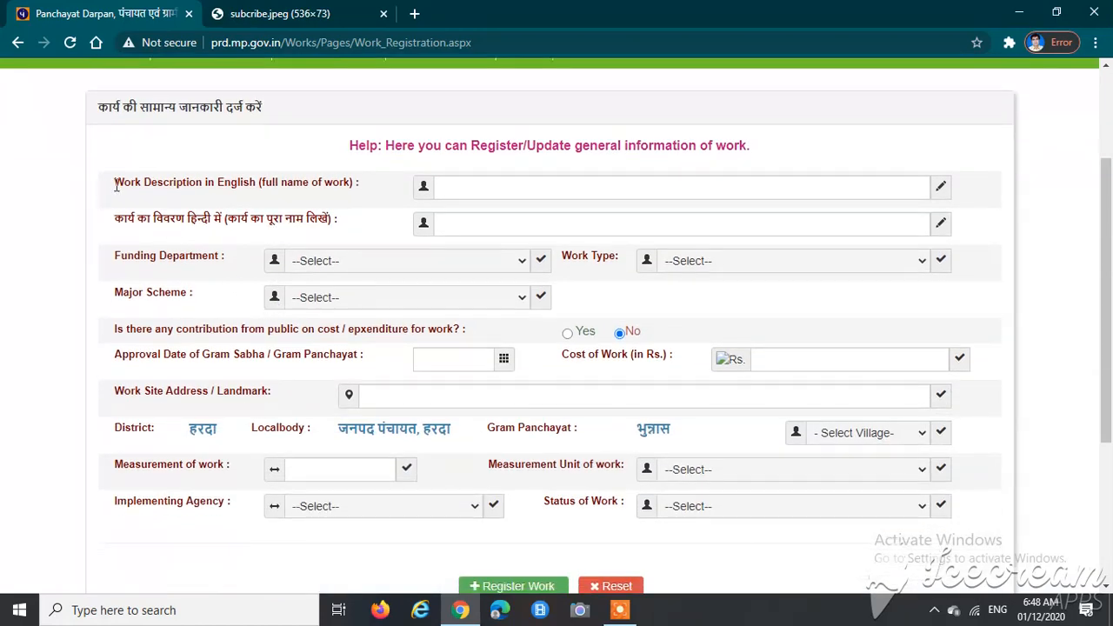
pyautogui.moveTo(111, 183); pyautogui.dragTo(356, 189)
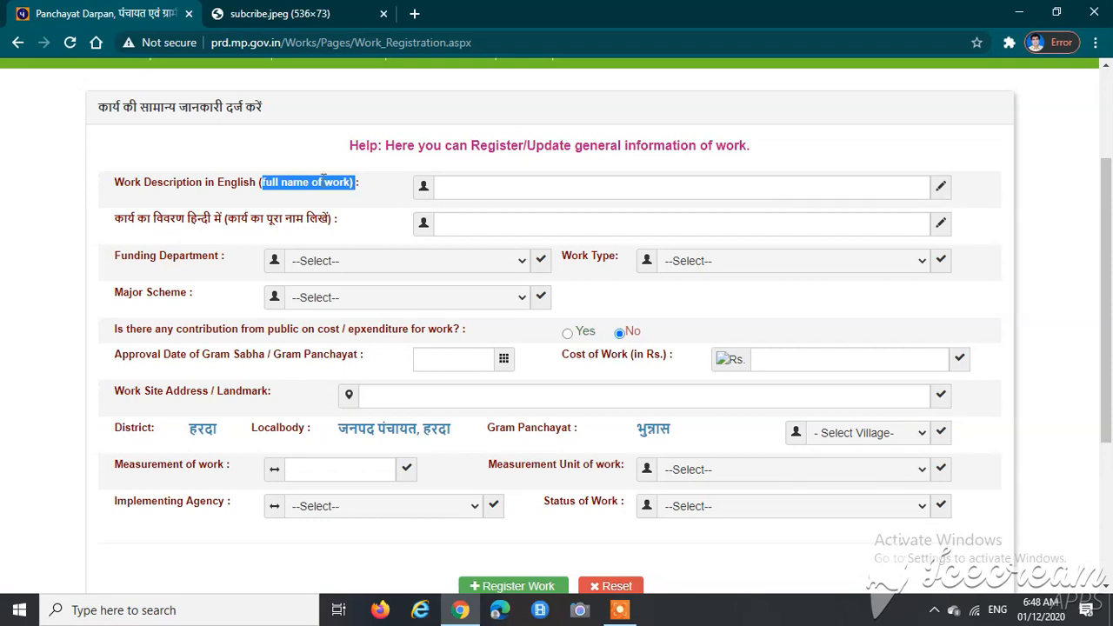
pyautogui.click(236, 205)
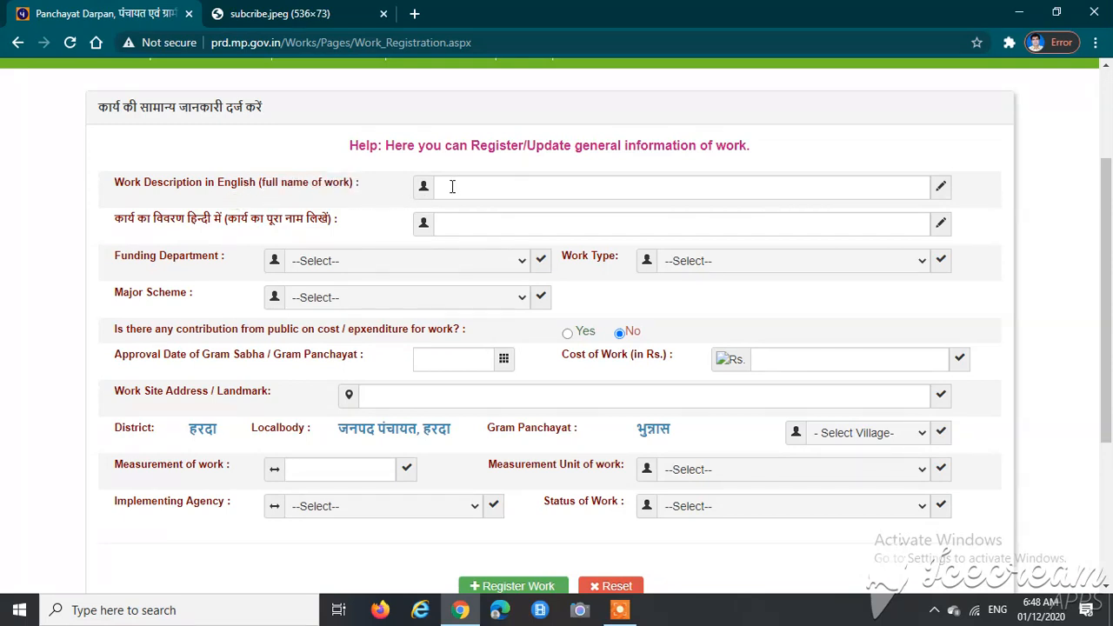
pyautogui.moveTo(111, 225); pyautogui.dragTo(228, 228)
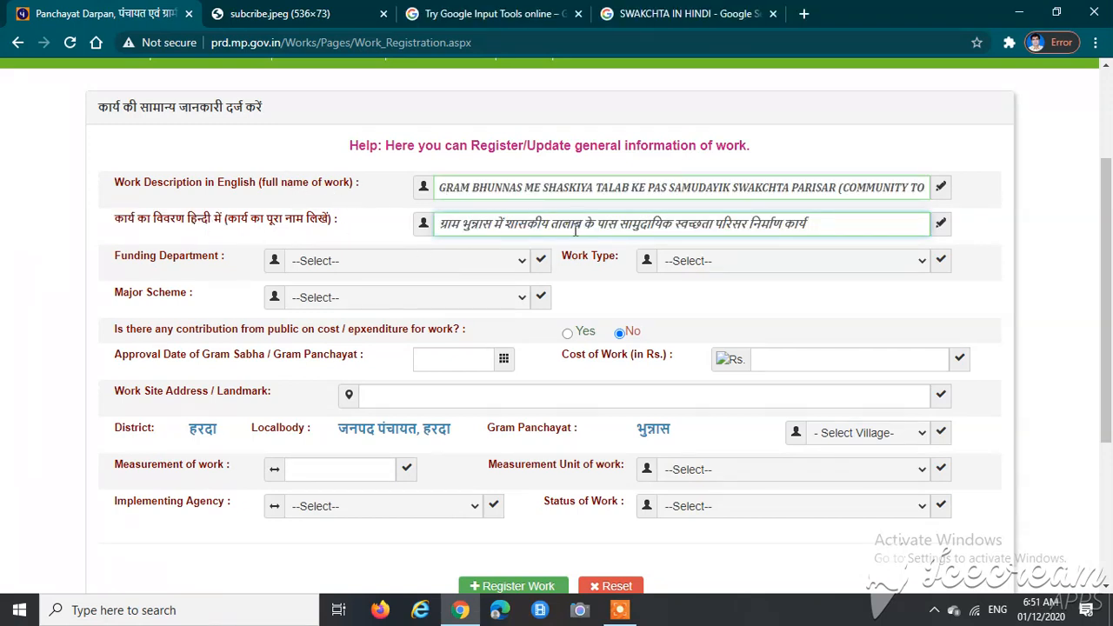
# Step: Set the funding department to Clean India / Swakch Bharat Mission and the work type to Community Toilet
pyautogui.click(114, 260)
pyautogui.moveTo(114, 263); pyautogui.dragTo(220, 255)
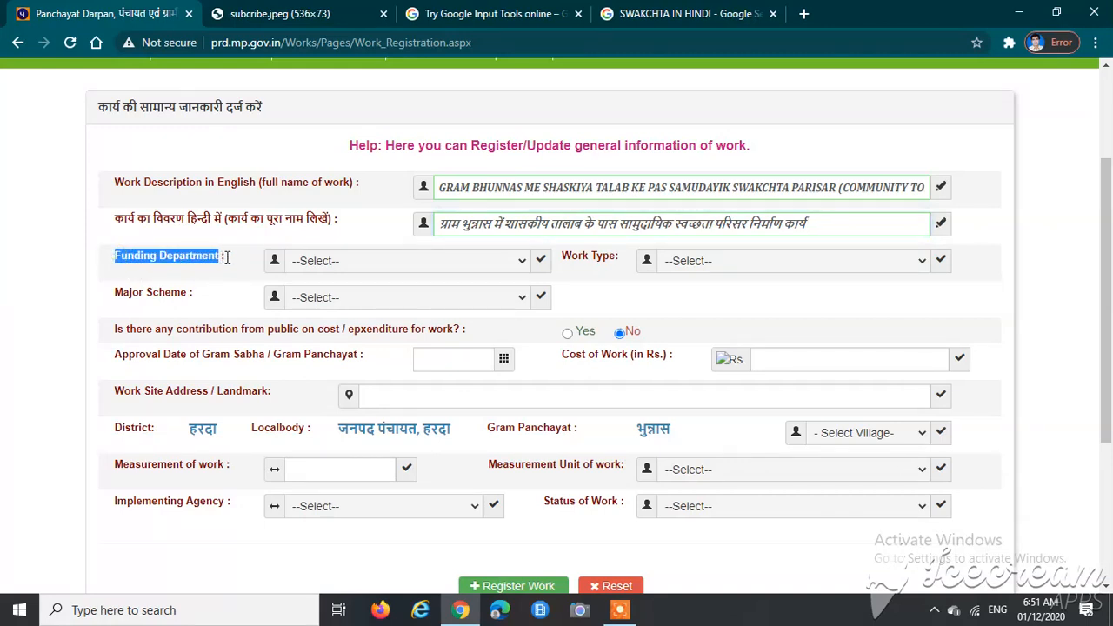
pyautogui.click(340, 262)
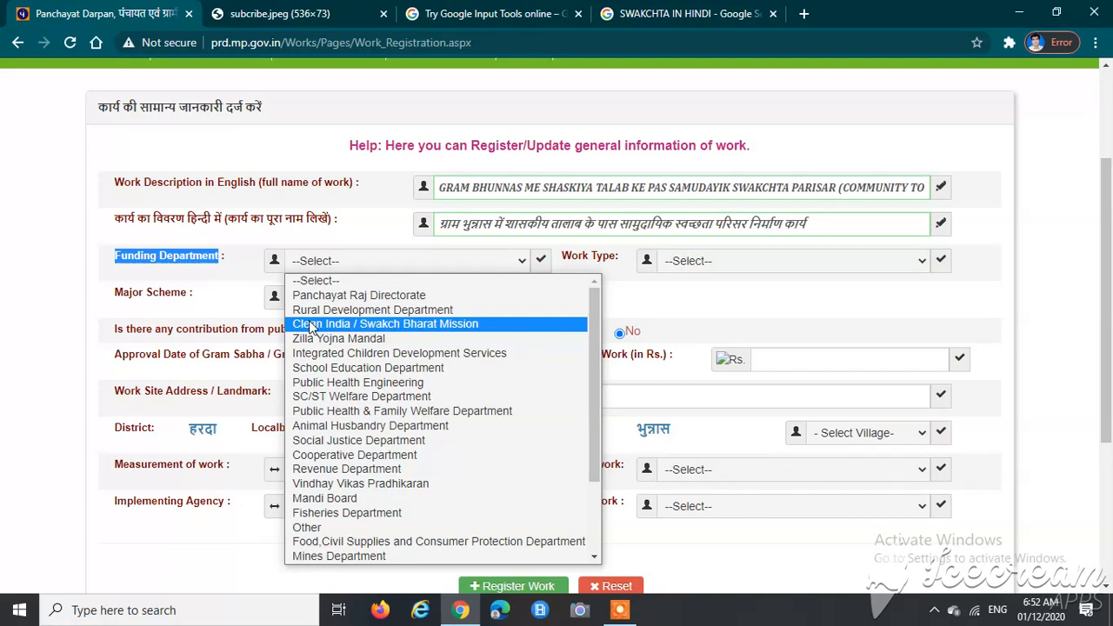
pyautogui.click(398, 326)
pyautogui.click(657, 300)
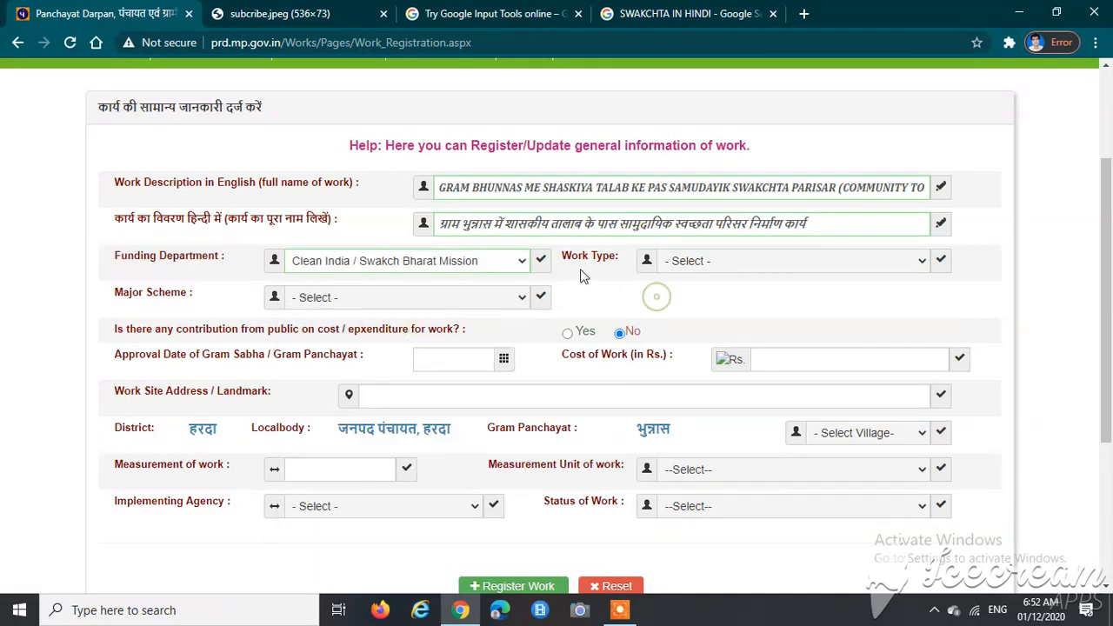
pyautogui.click(703, 262)
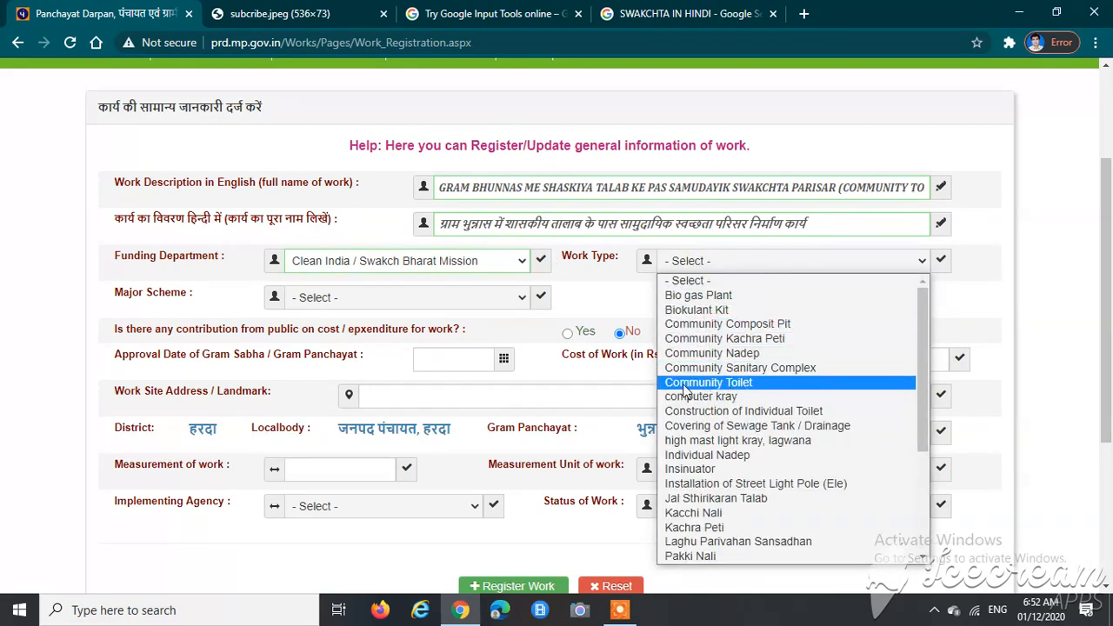
pyautogui.click(749, 388)
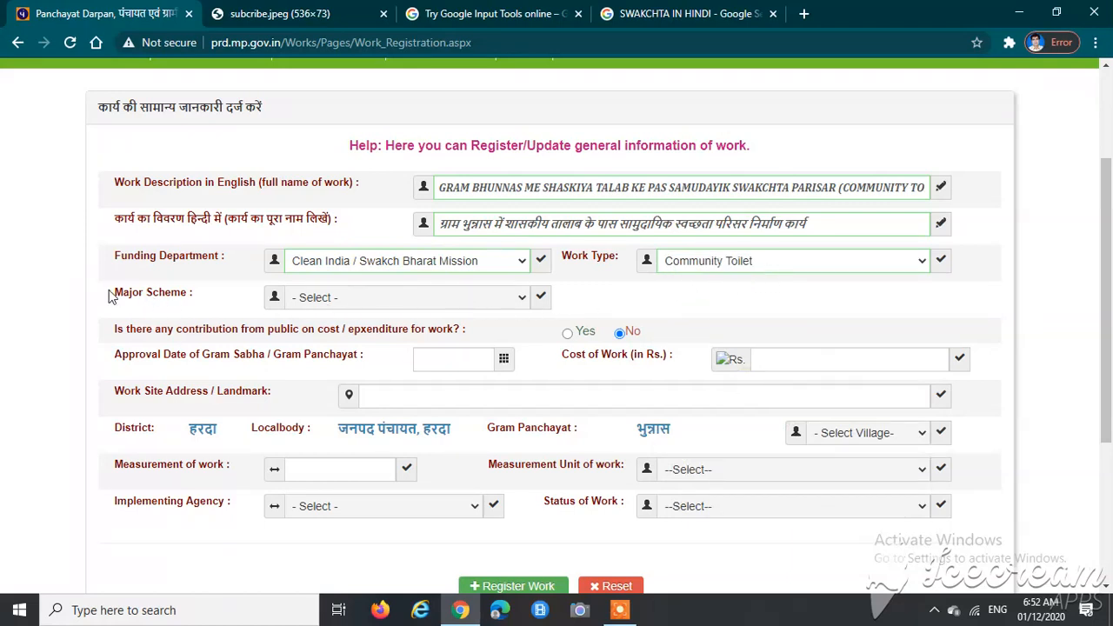
# Step: Set the major scheme to SBA-Community Toilet and mark the work as Work Done with Convergence
pyautogui.moveTo(112, 292); pyautogui.dragTo(211, 295)
pyautogui.click(352, 300)
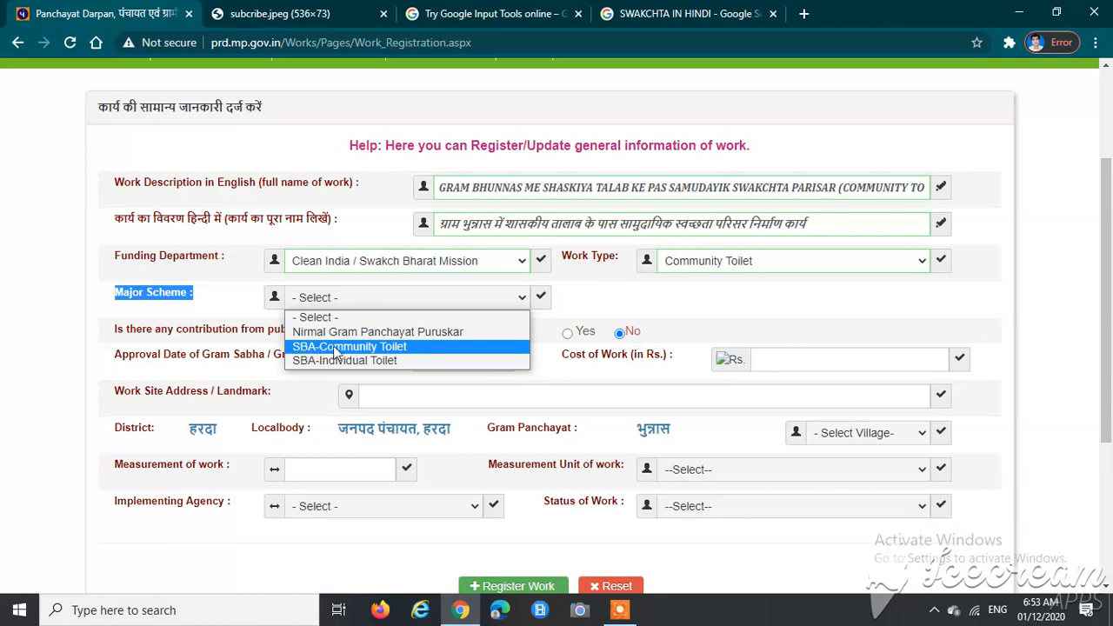
pyautogui.click(404, 347)
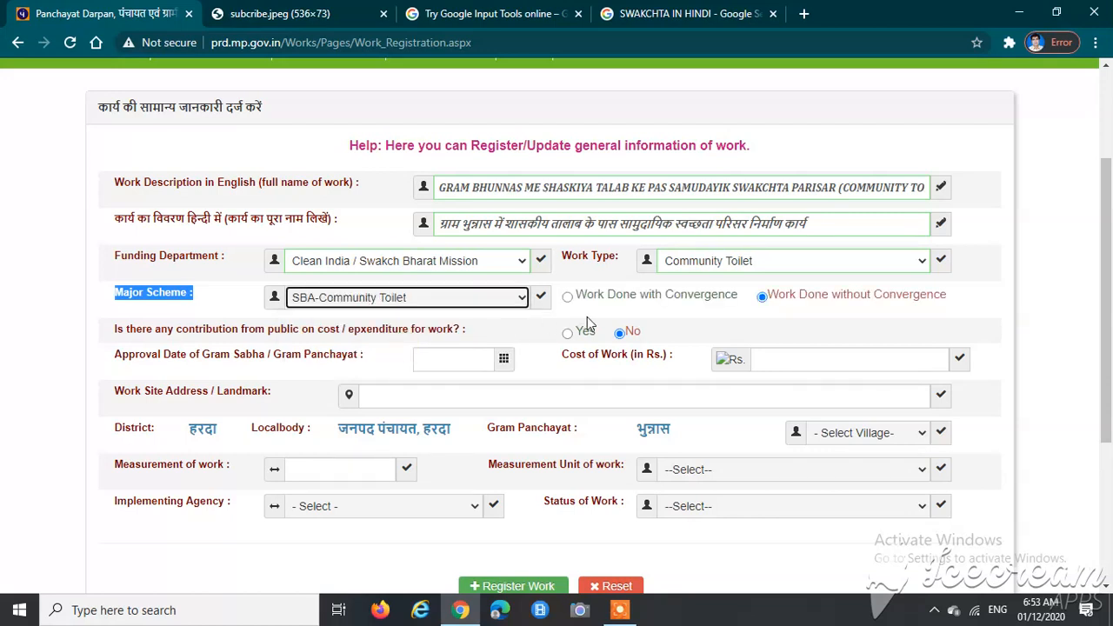
pyautogui.click(696, 315)
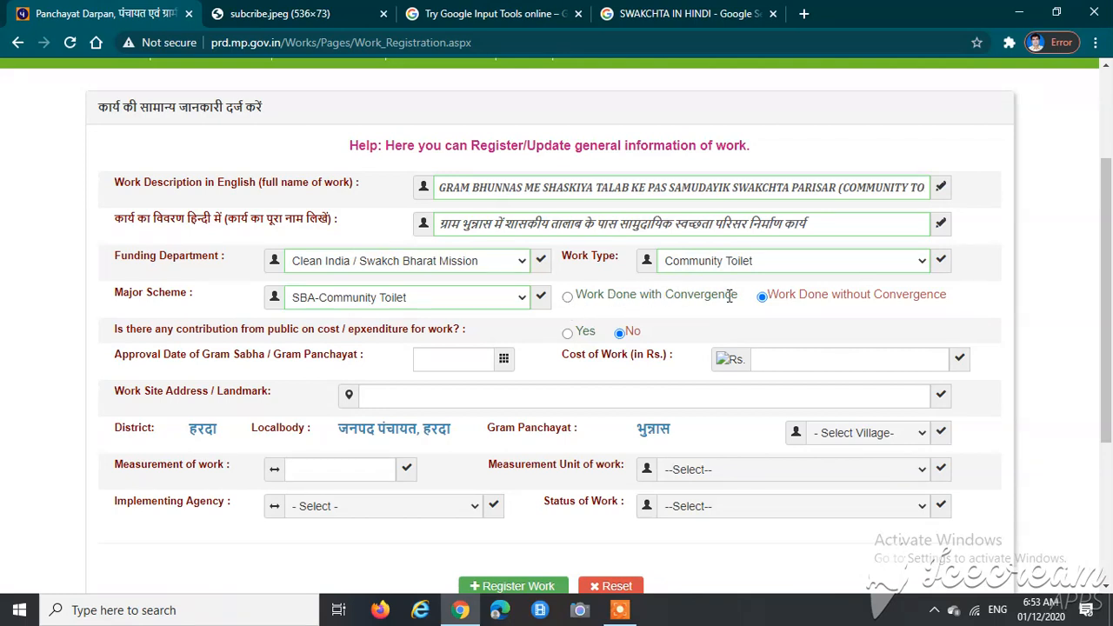
pyautogui.moveTo(738, 296); pyautogui.dragTo(577, 294)
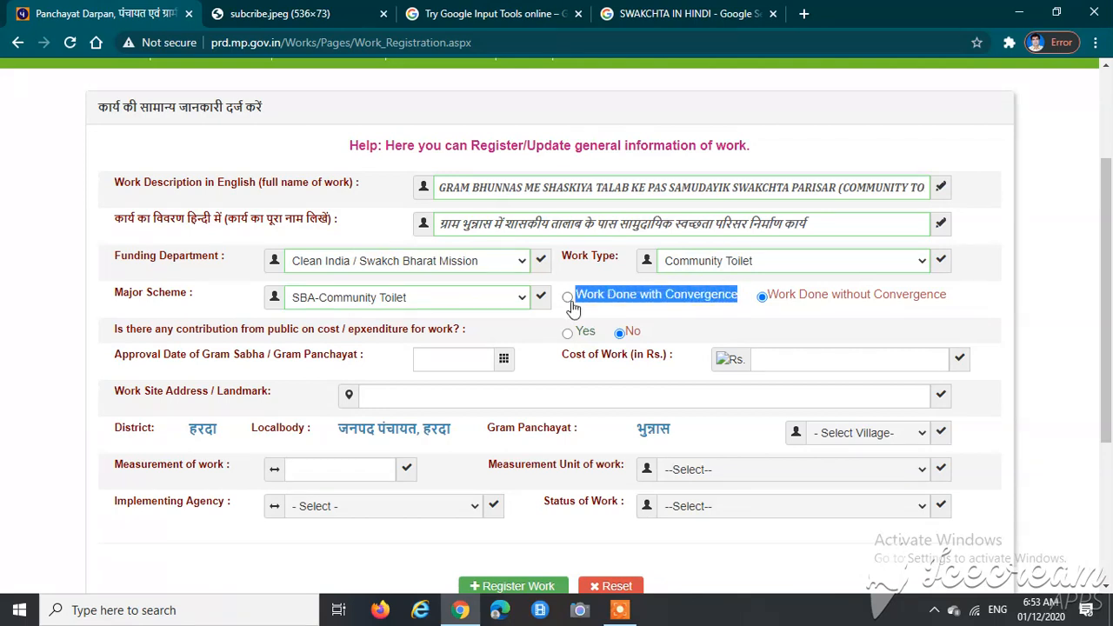
pyautogui.click(567, 298)
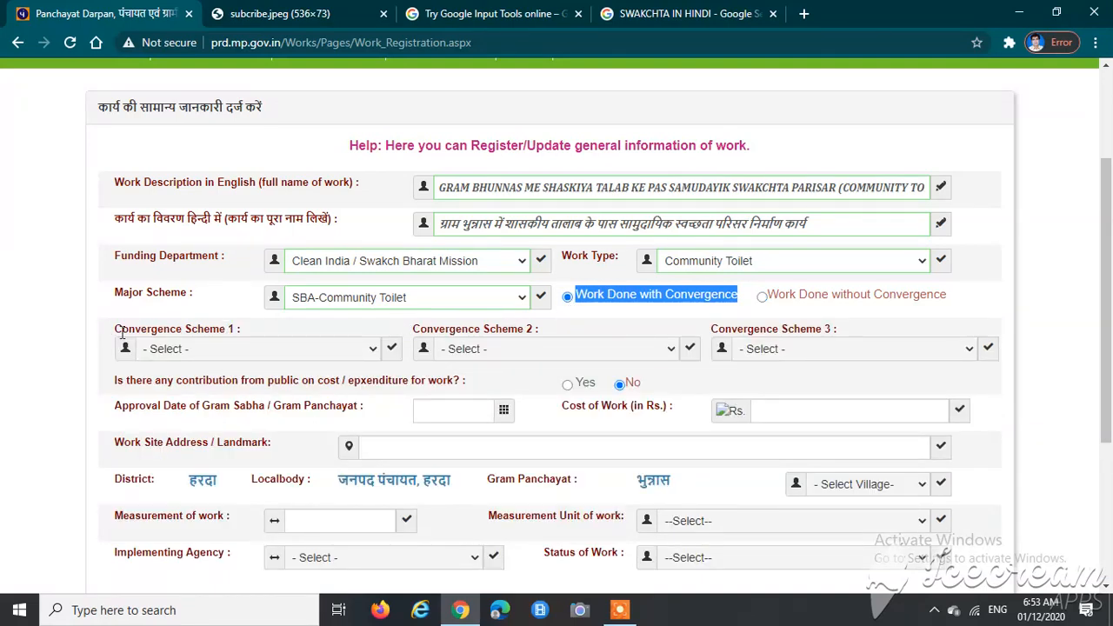
# Step: Choose 15thFC as Convergence Scheme 1 and RD-MGNREGS as Convergence Scheme 2
pyautogui.tripleClick(117, 338)
pyautogui.click(225, 349)
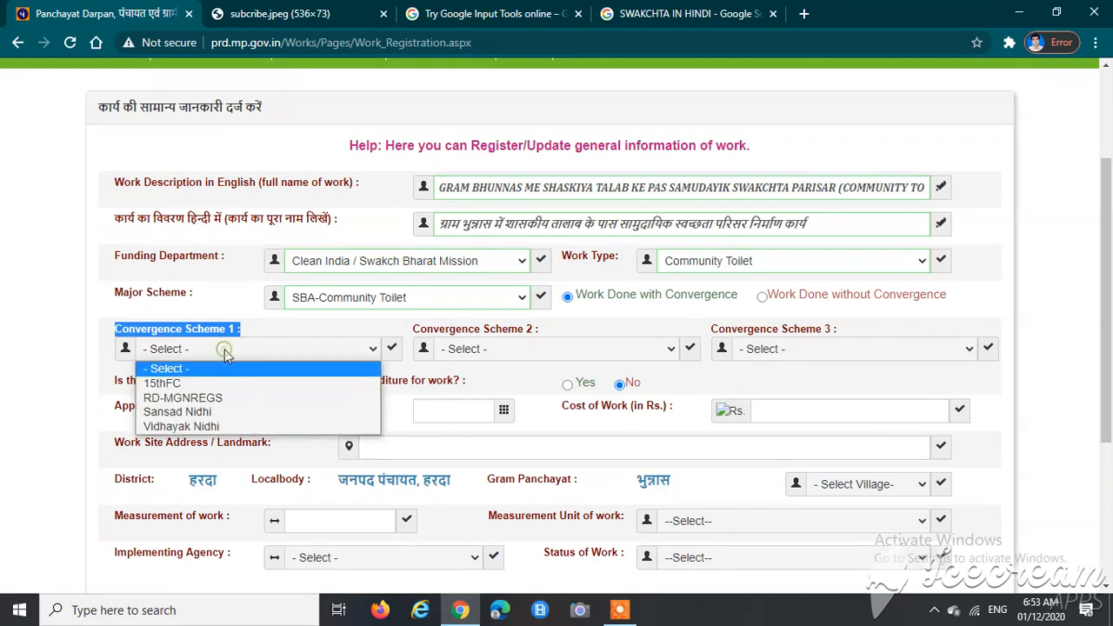
pyautogui.click(183, 384)
pyautogui.click(294, 325)
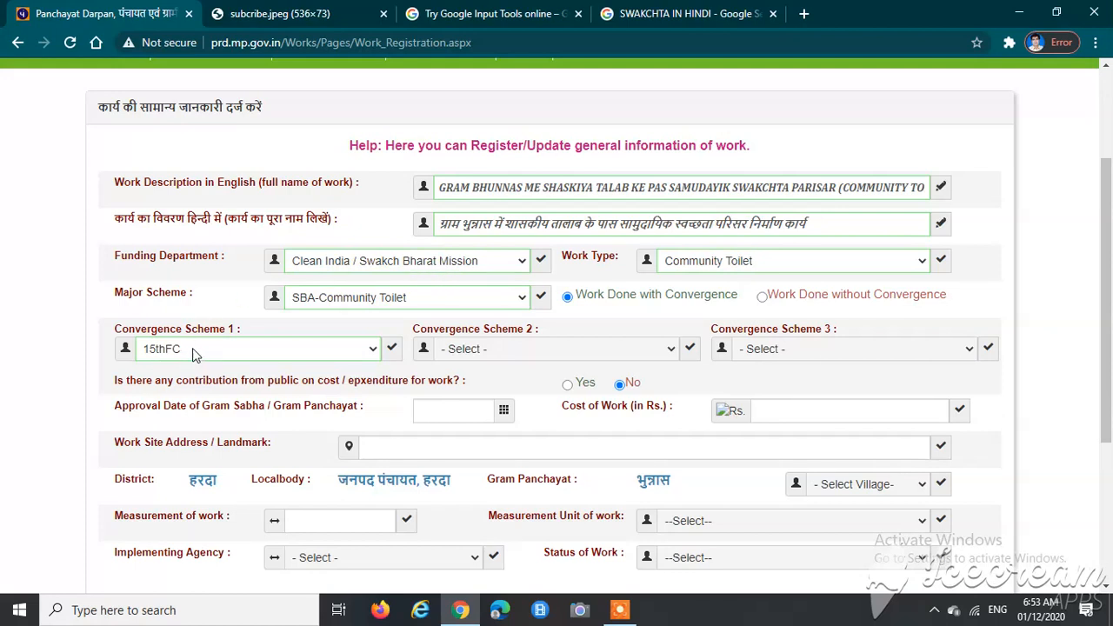
pyautogui.click(498, 351)
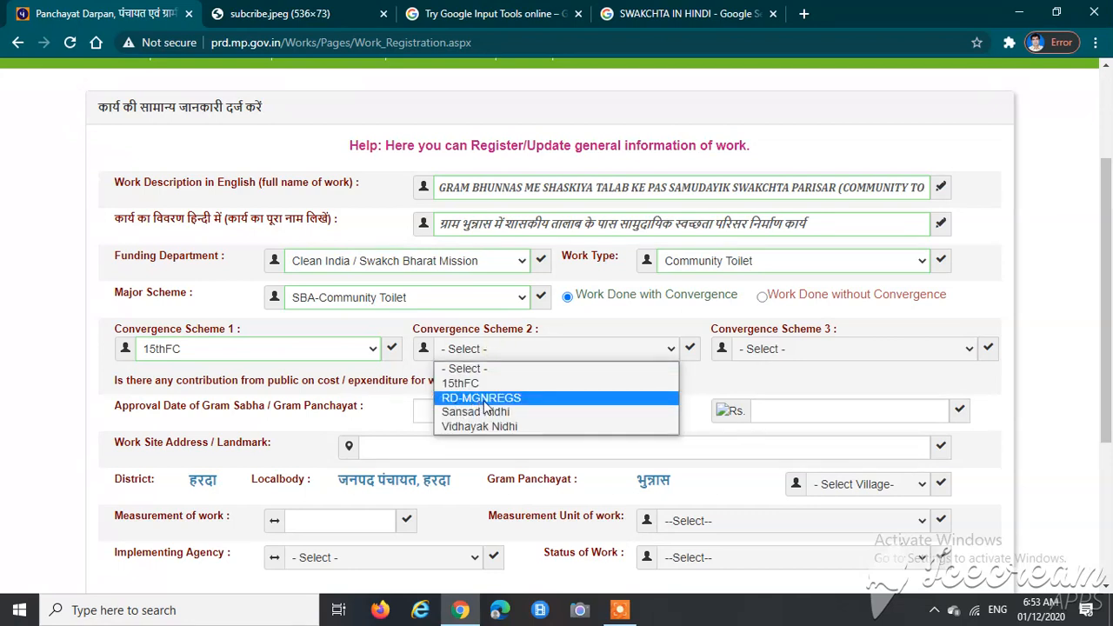
pyautogui.click(515, 399)
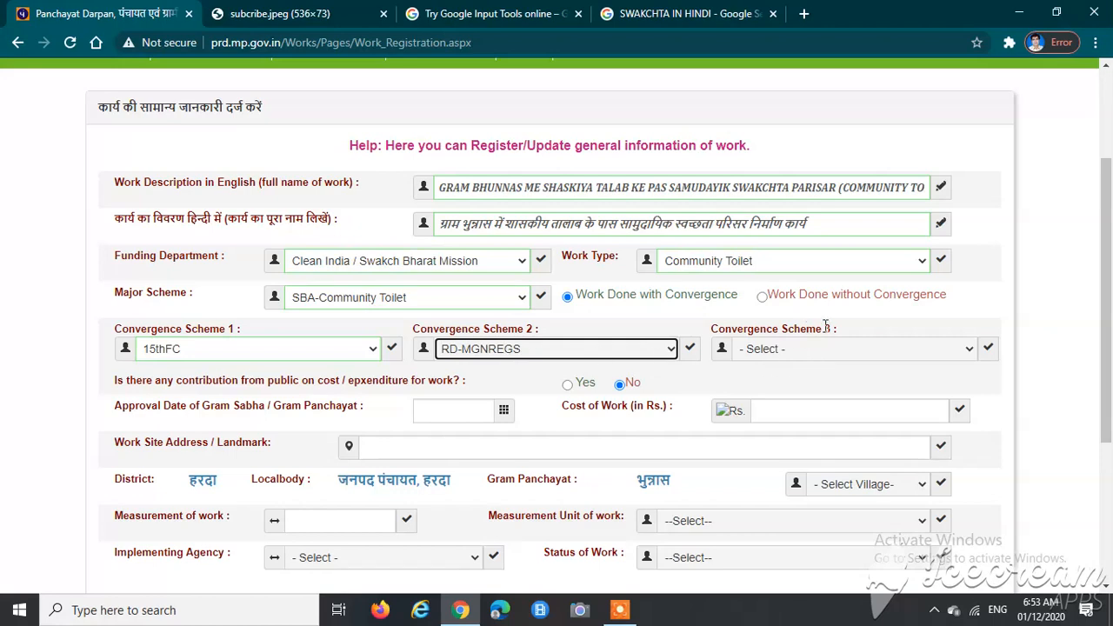
# Step: Fill in the approval date 02/10/2020, a work cost of Rs. 343700 and BHUNNAS as the work site landmark
pyautogui.scroll(-1, 200, 401)
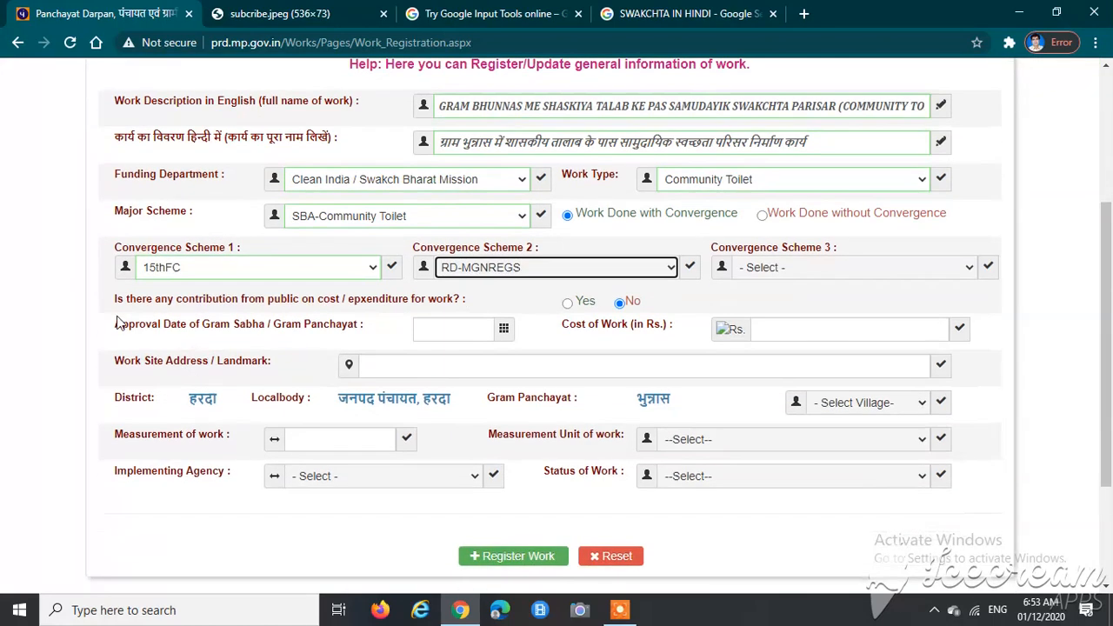
pyautogui.moveTo(112, 301); pyautogui.dragTo(479, 304)
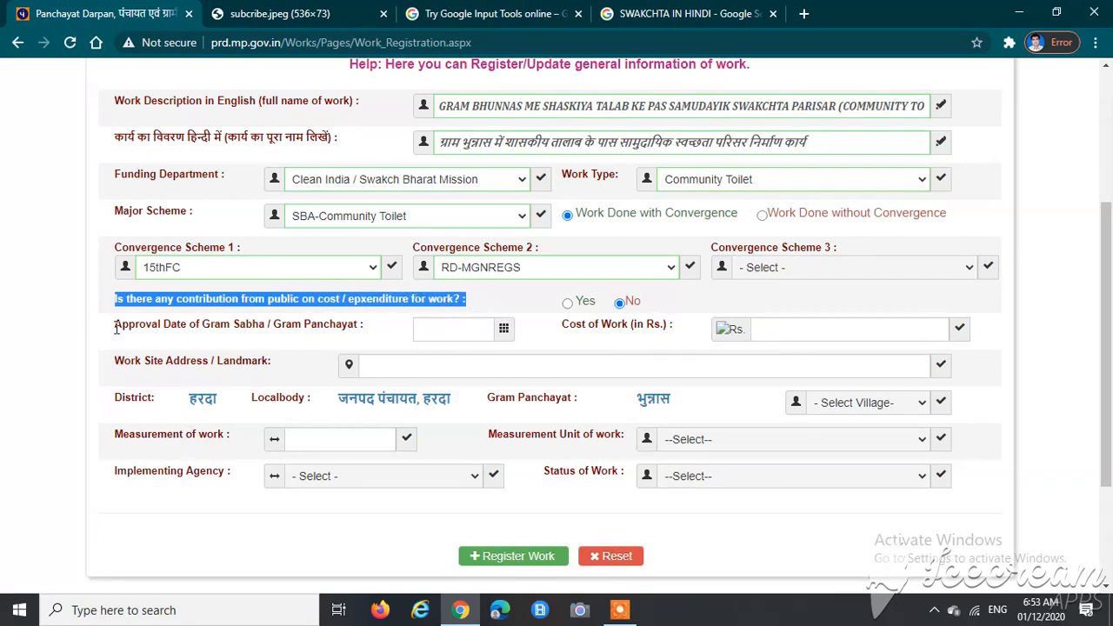
pyautogui.moveTo(115, 328); pyautogui.dragTo(356, 323)
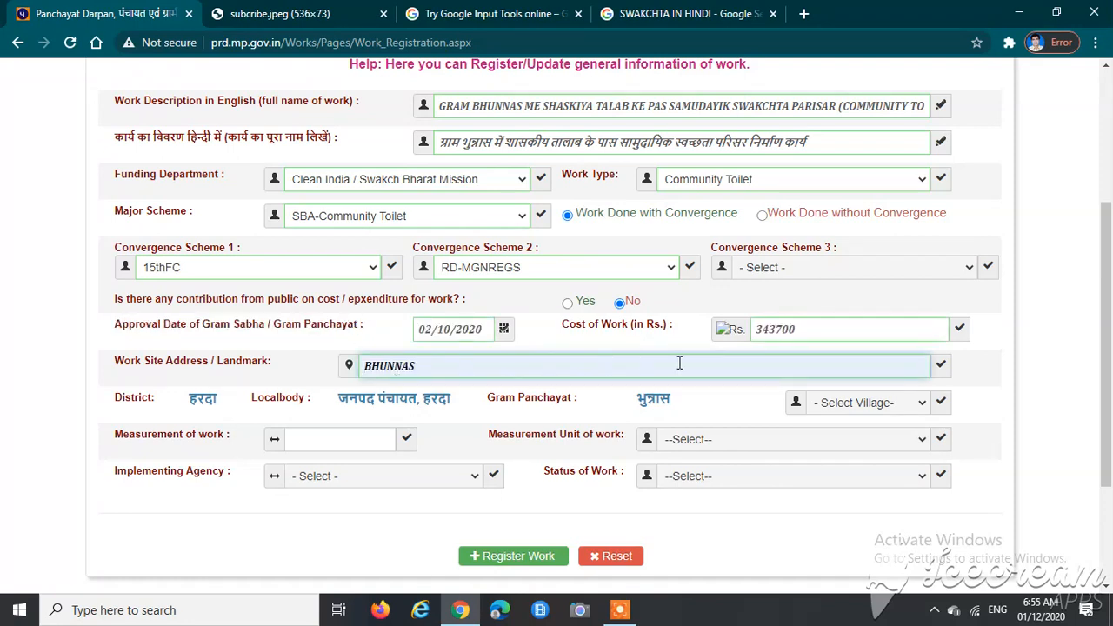
pyautogui.tripleClick(301, 326)
pyautogui.click(288, 340)
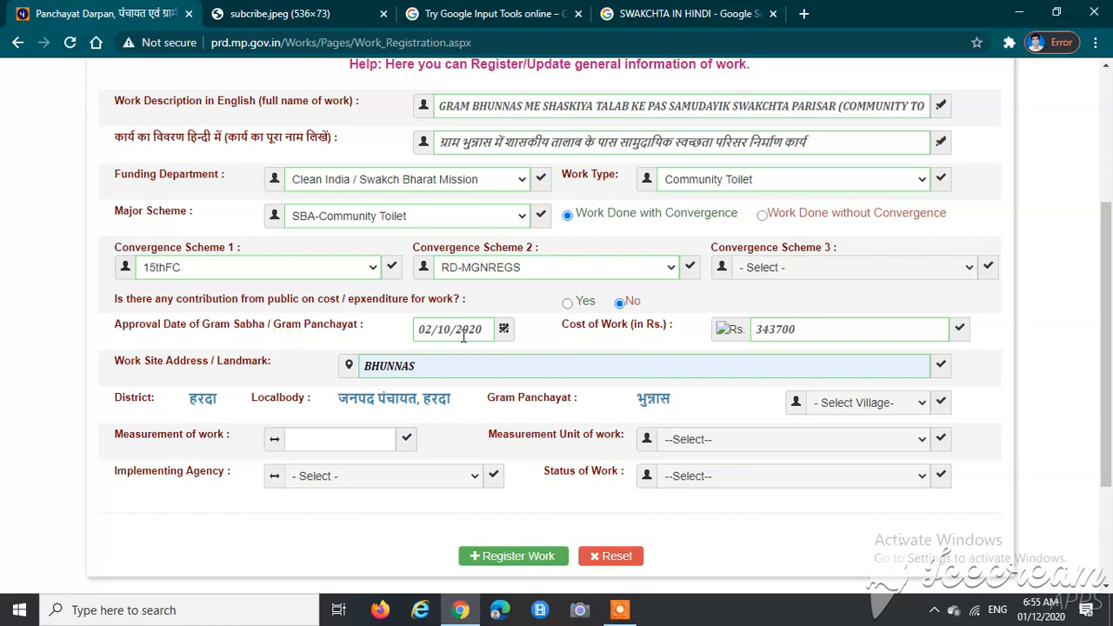
# Step: Choose BHUNNAS as the village for the work site
pyautogui.moveTo(548, 333); pyautogui.dragTo(760, 340)
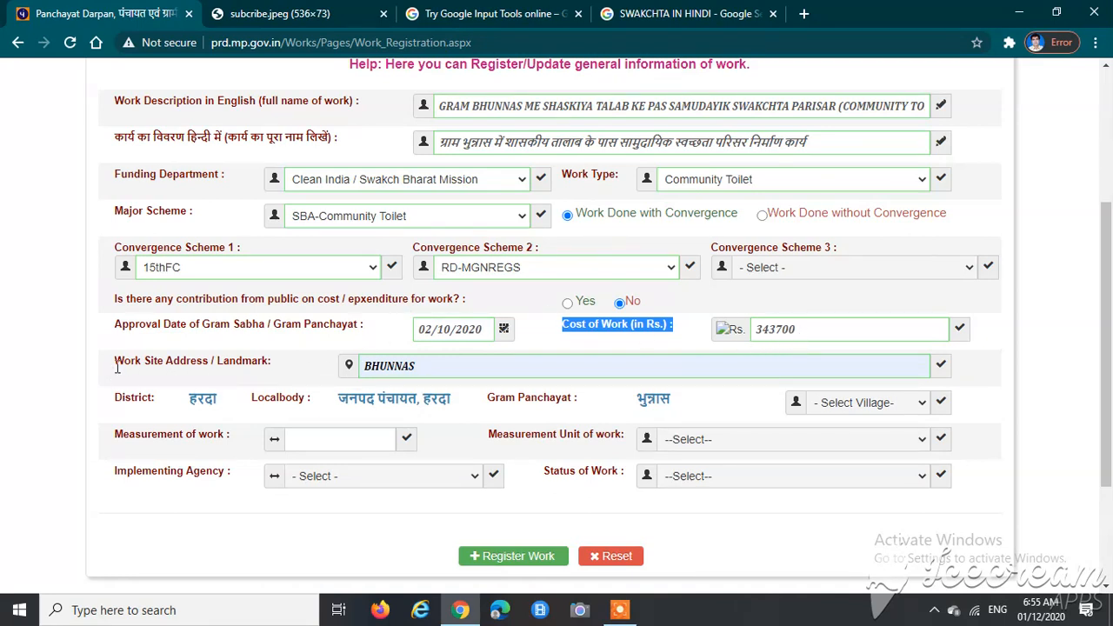
pyautogui.moveTo(116, 367); pyautogui.dragTo(287, 370)
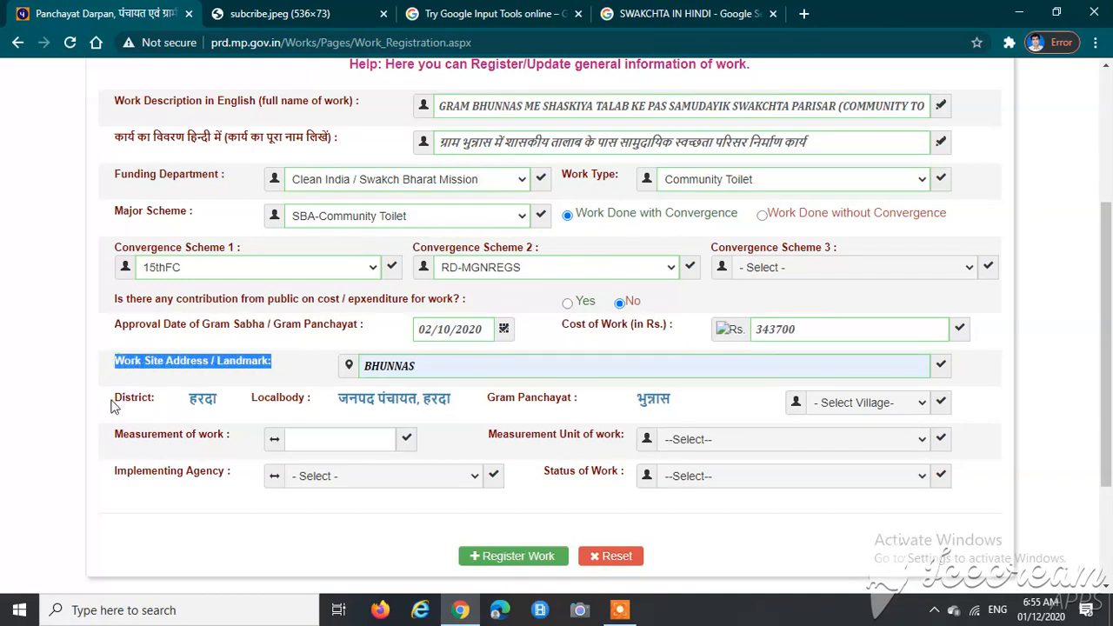
pyautogui.moveTo(111, 407); pyautogui.dragTo(193, 402)
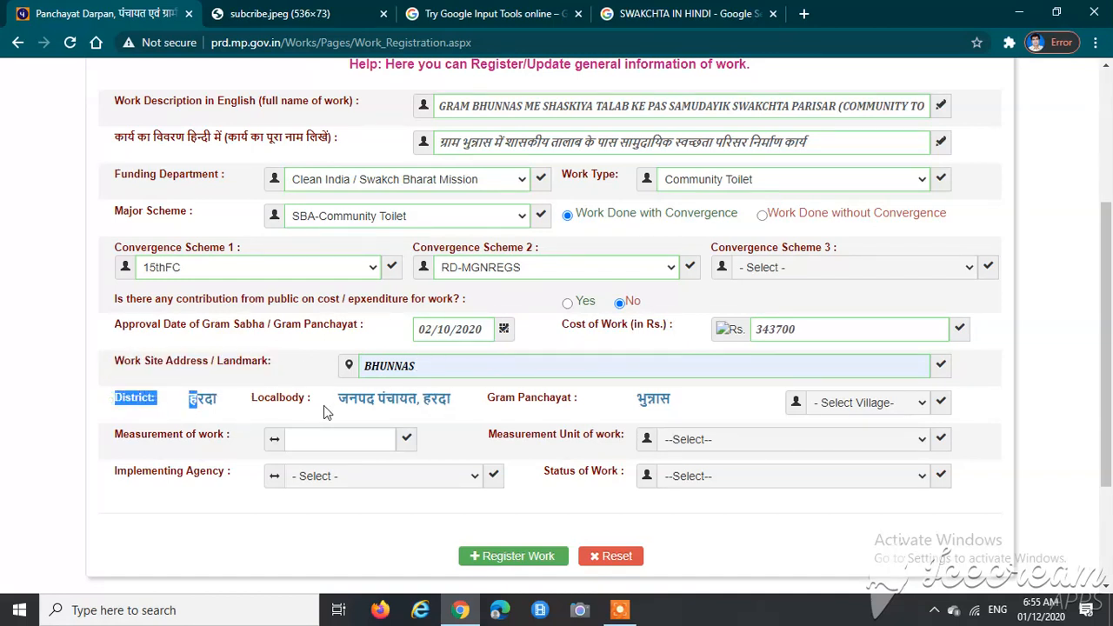
pyautogui.click(827, 409)
pyautogui.click(843, 452)
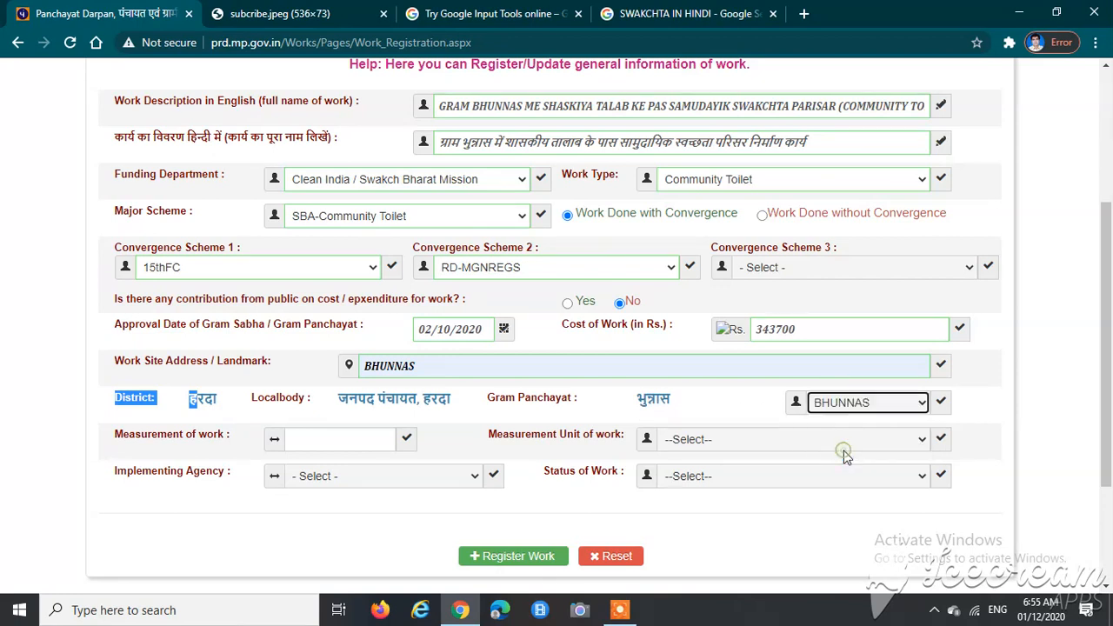
# Step: Set the measurement of work to 1 with No's as the measurement unit
pyautogui.click(304, 444)
pyautogui.write('1')
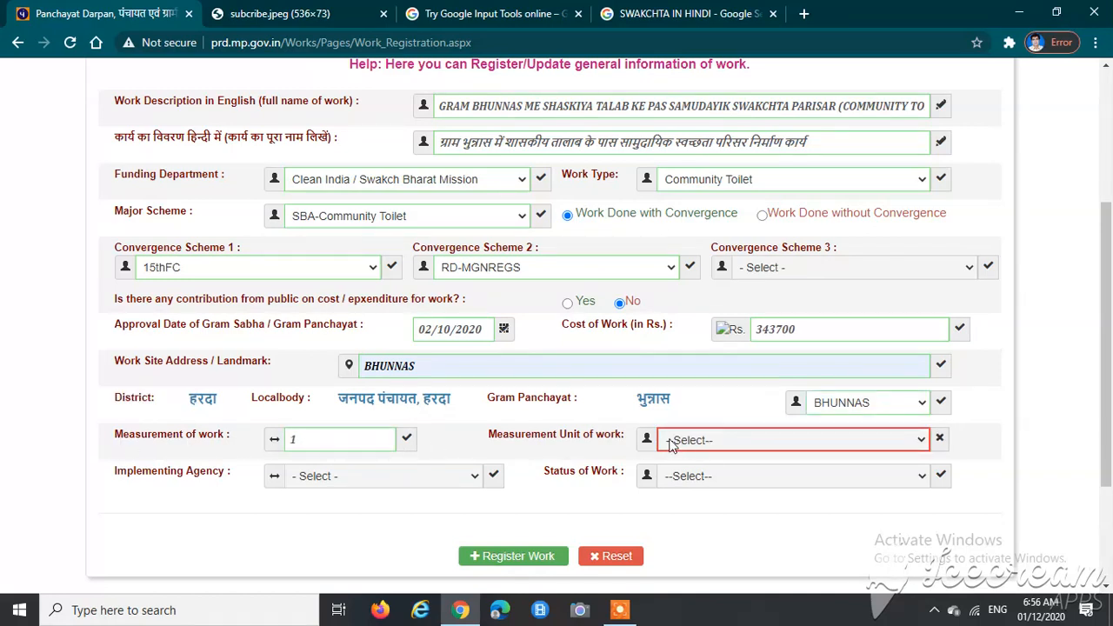
pyautogui.tripleClick(494, 435)
pyautogui.click(700, 440)
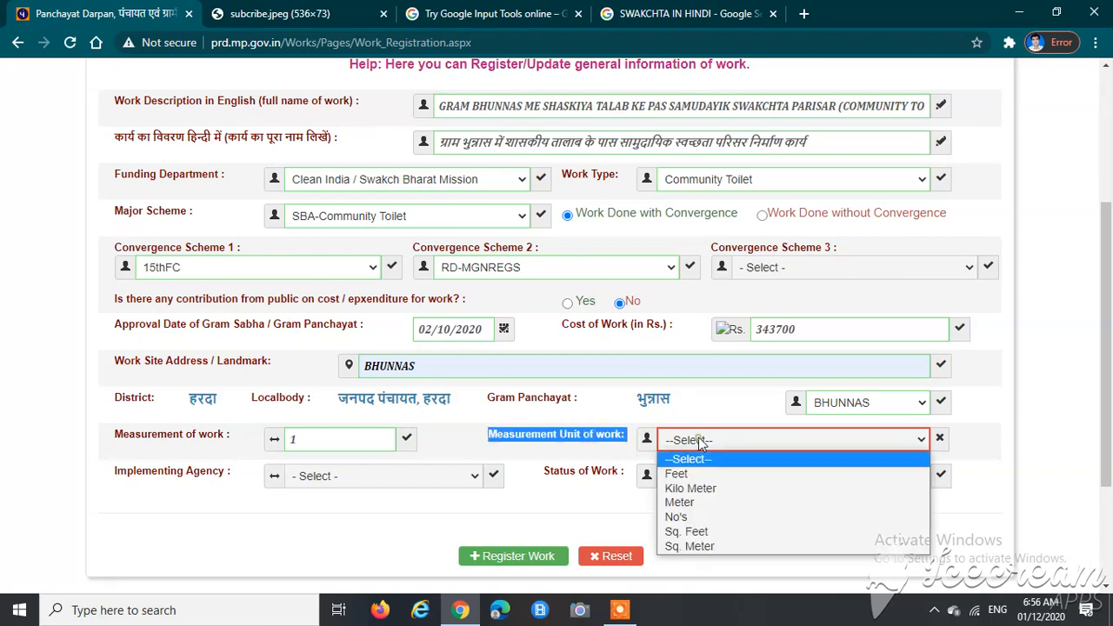
pyautogui.click(682, 518)
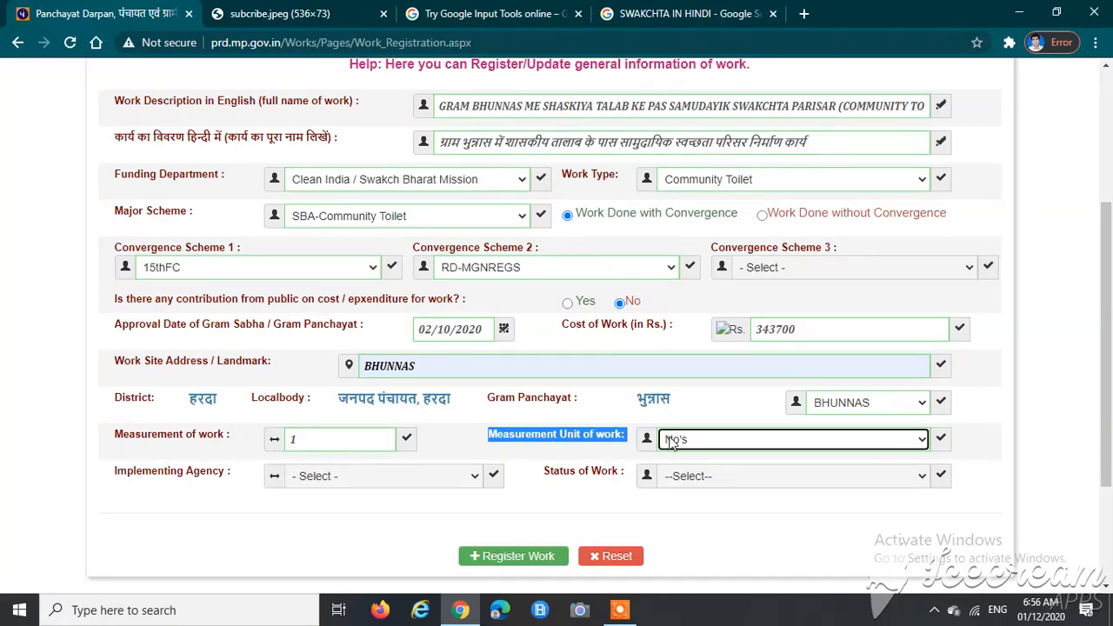
pyautogui.click(620, 457)
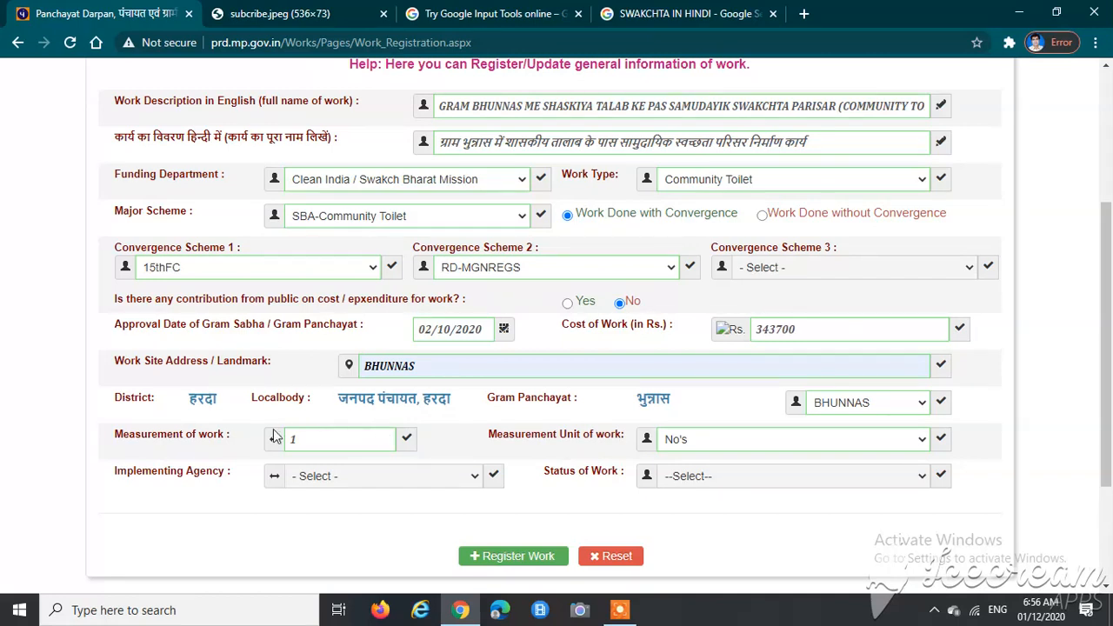
# Step: Set the implementing agency to Gram Panchayat and the status of work to New Work
pyautogui.click(330, 484)
pyautogui.scroll(-1, 335, 453)
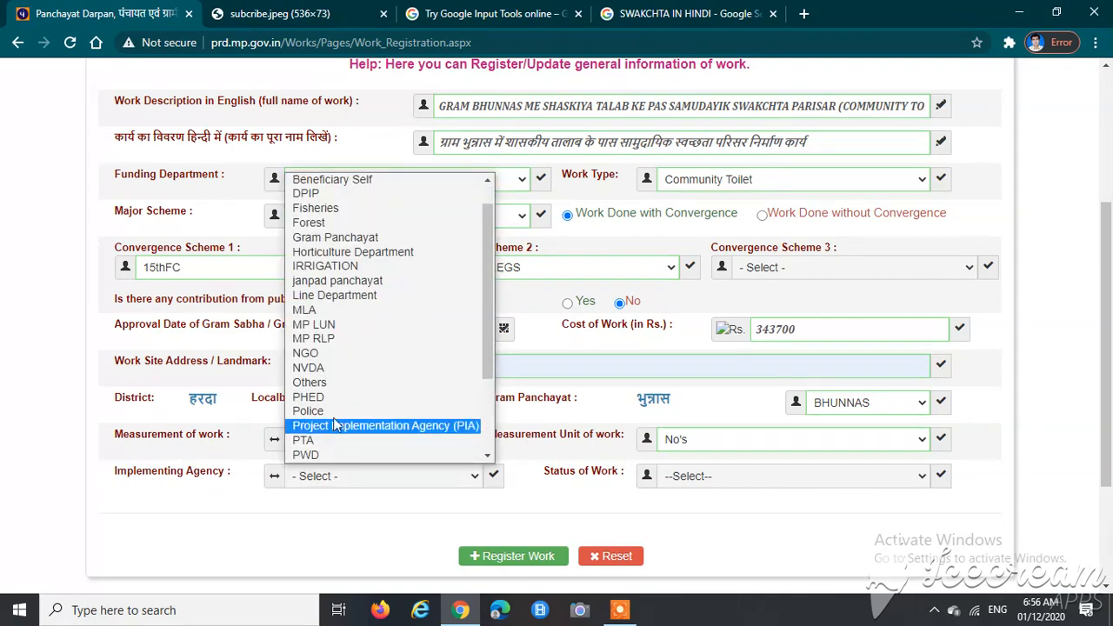
pyautogui.click(342, 239)
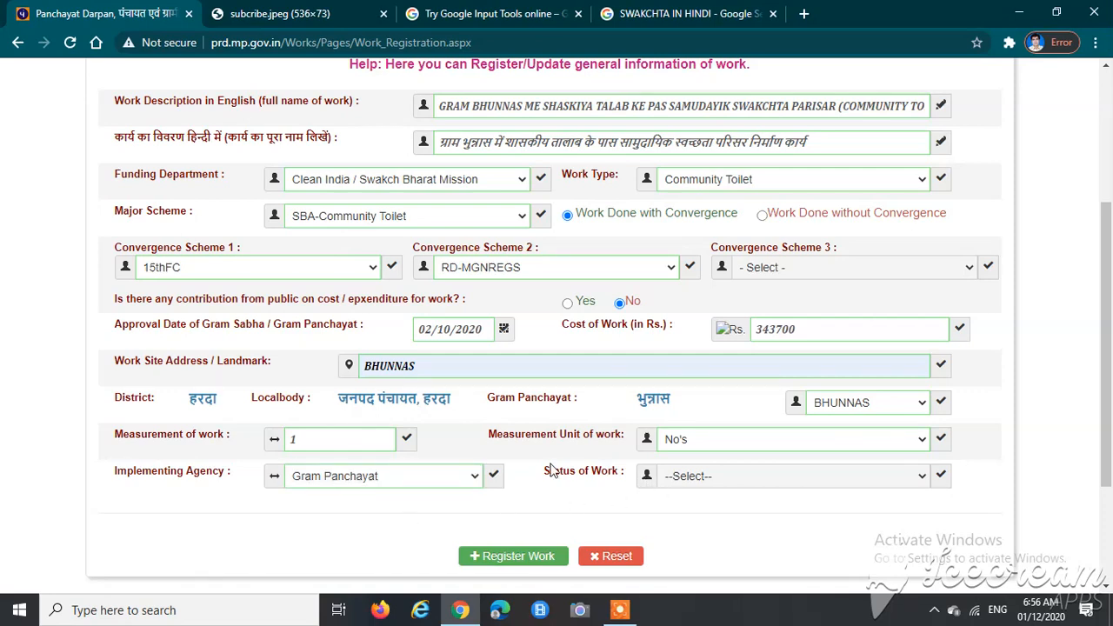
pyautogui.moveTo(543, 473); pyautogui.dragTo(712, 484)
pyautogui.click(712, 484)
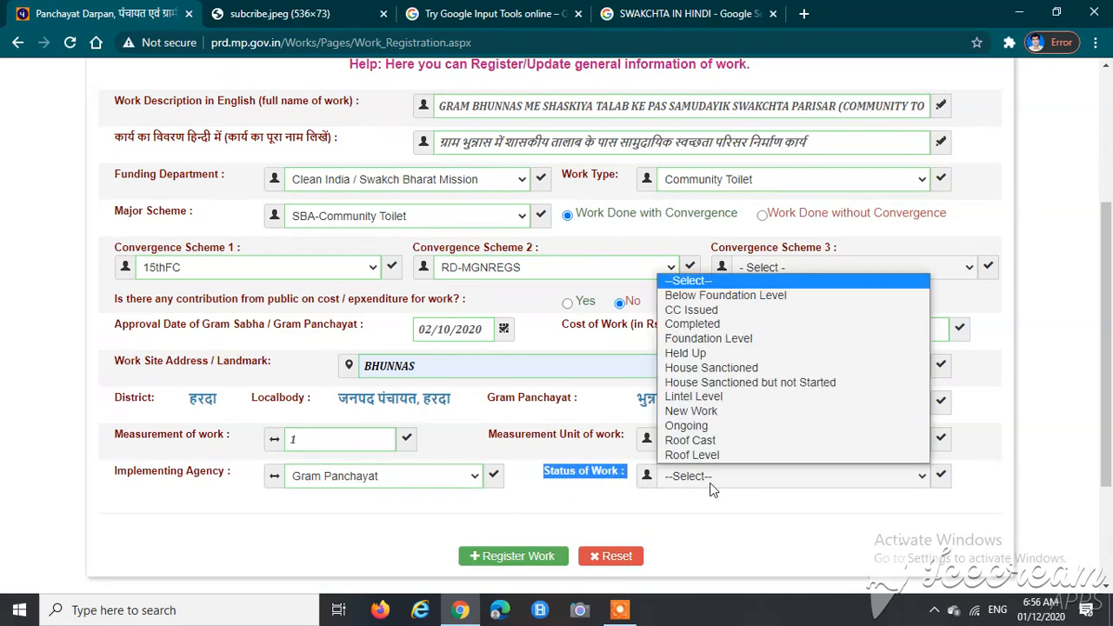
pyautogui.click(709, 412)
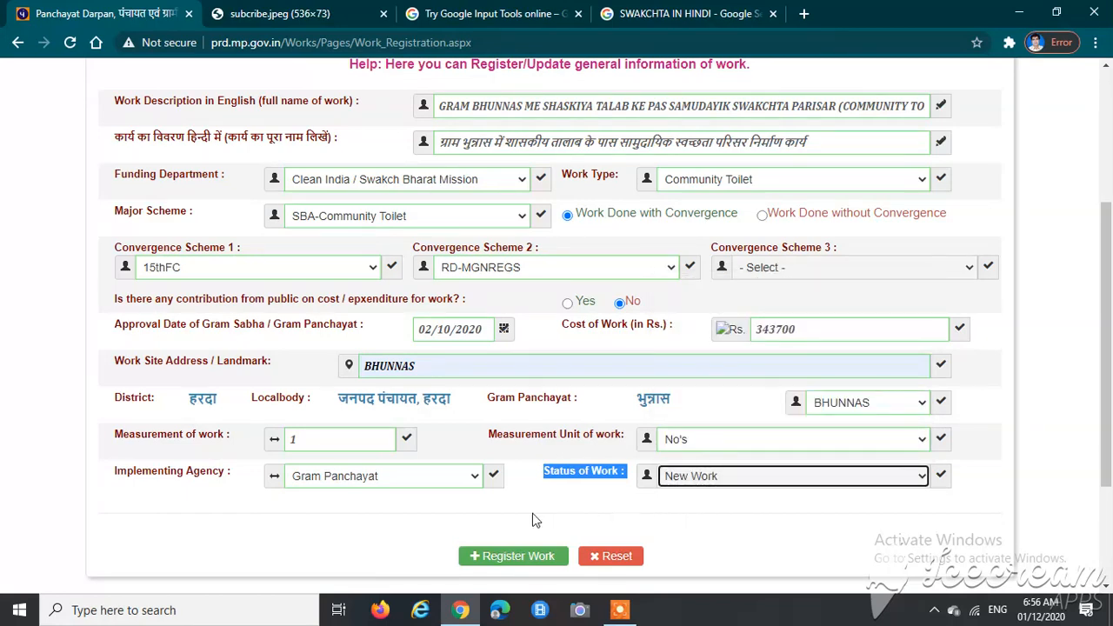
# Step: Submit the completed work registration form
pyautogui.click(533, 513)
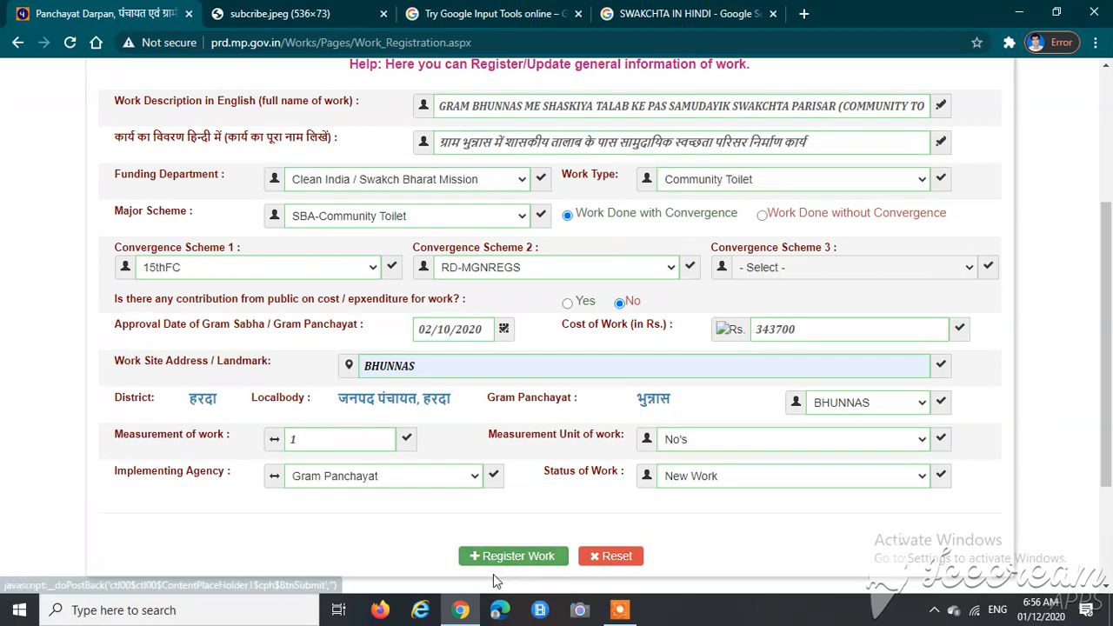
pyautogui.click(487, 561)
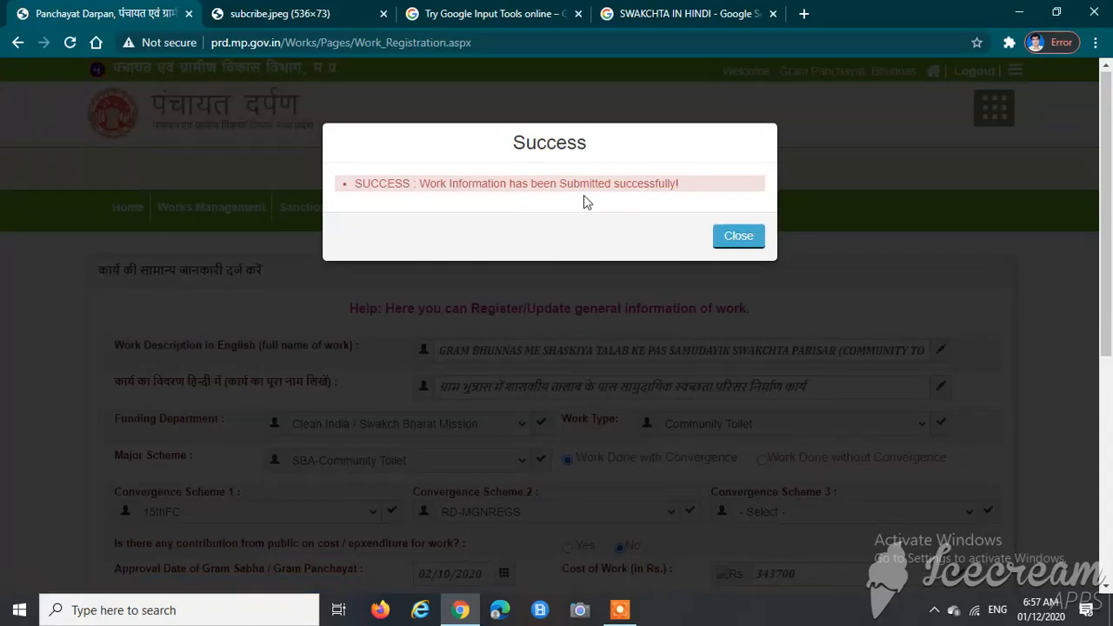
pyautogui.moveTo(690, 185); pyautogui.dragTo(589, 185)
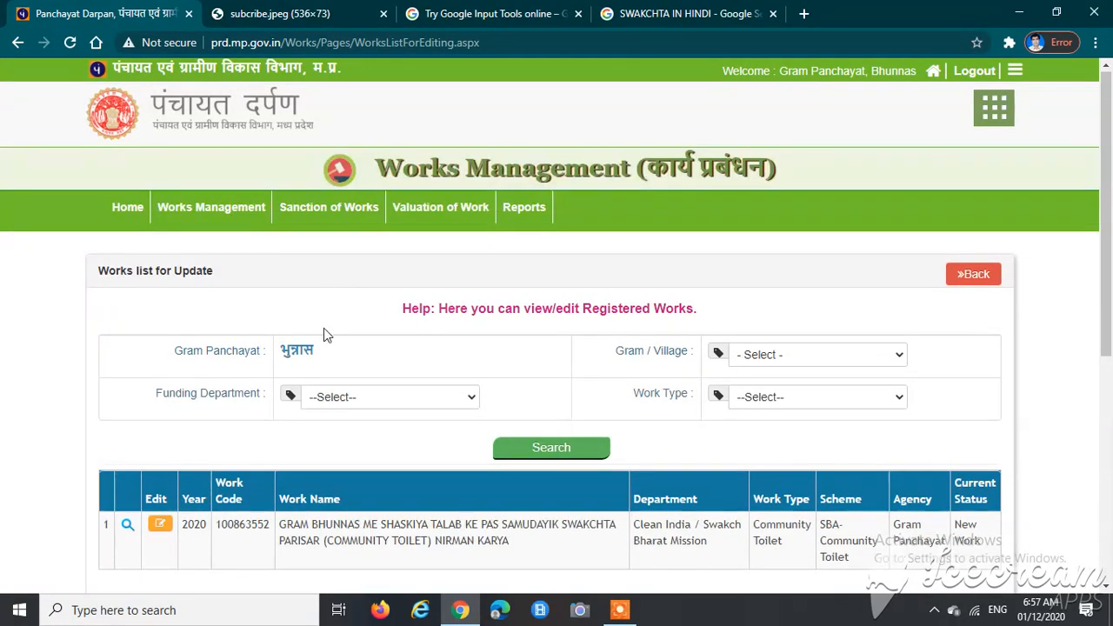
# Step: Examine the community toilet entry in the works list for its year, work code, name, work type, scheme and current status
pyautogui.scroll(-2, 331, 380)
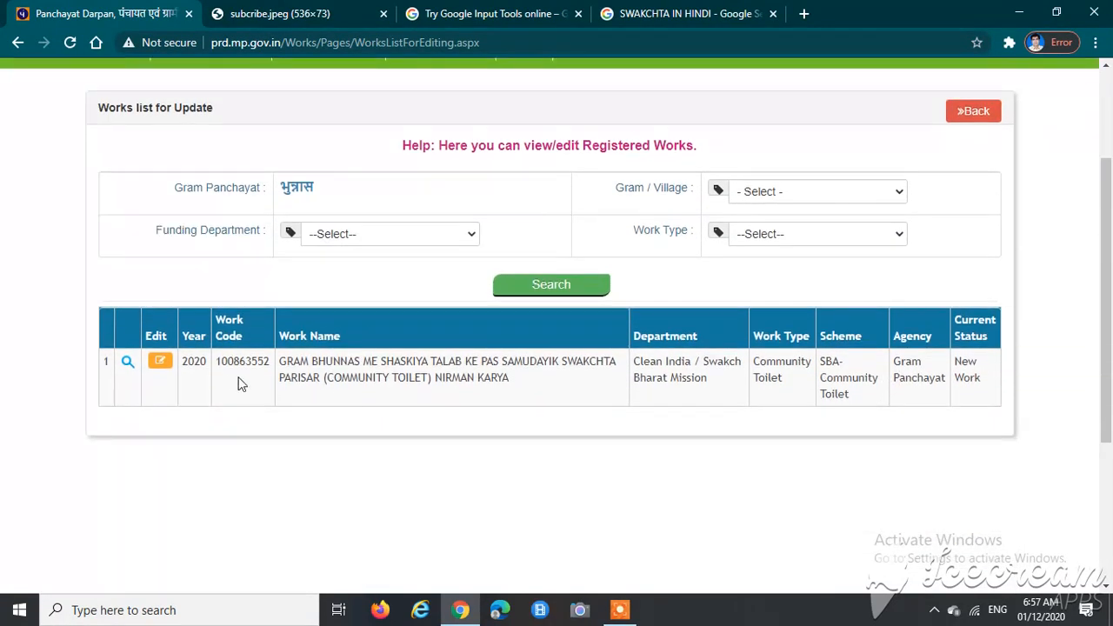
pyautogui.doubleClick(191, 361)
pyautogui.doubleClick(238, 363)
pyautogui.click(268, 385)
pyautogui.moveTo(281, 361); pyautogui.dragTo(721, 392)
pyautogui.click(590, 402)
pyautogui.doubleClick(772, 366)
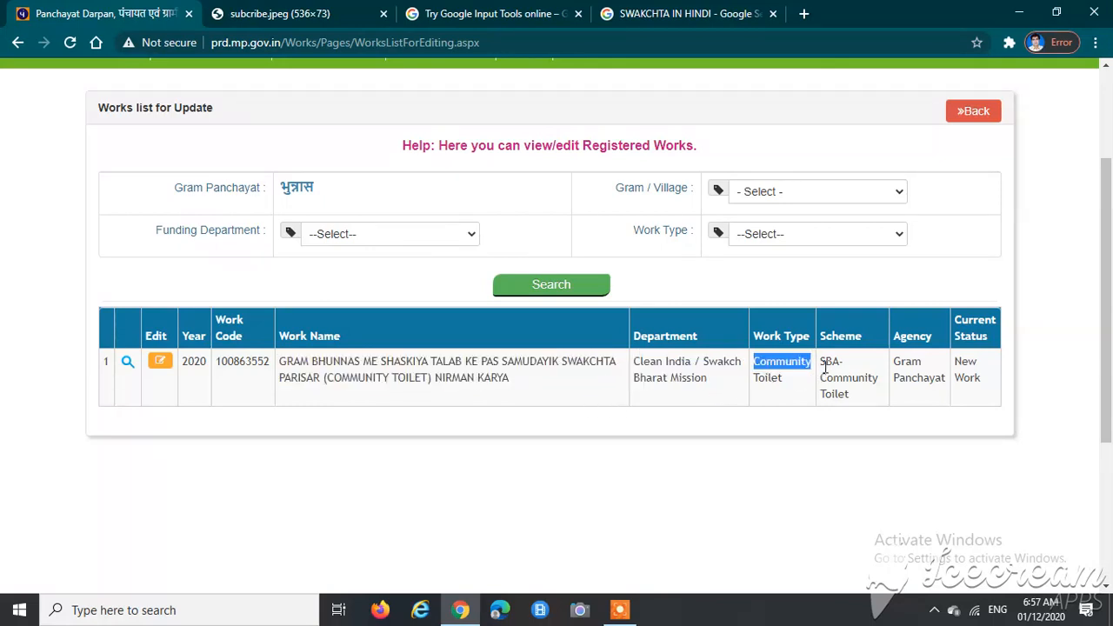
pyautogui.click(836, 372)
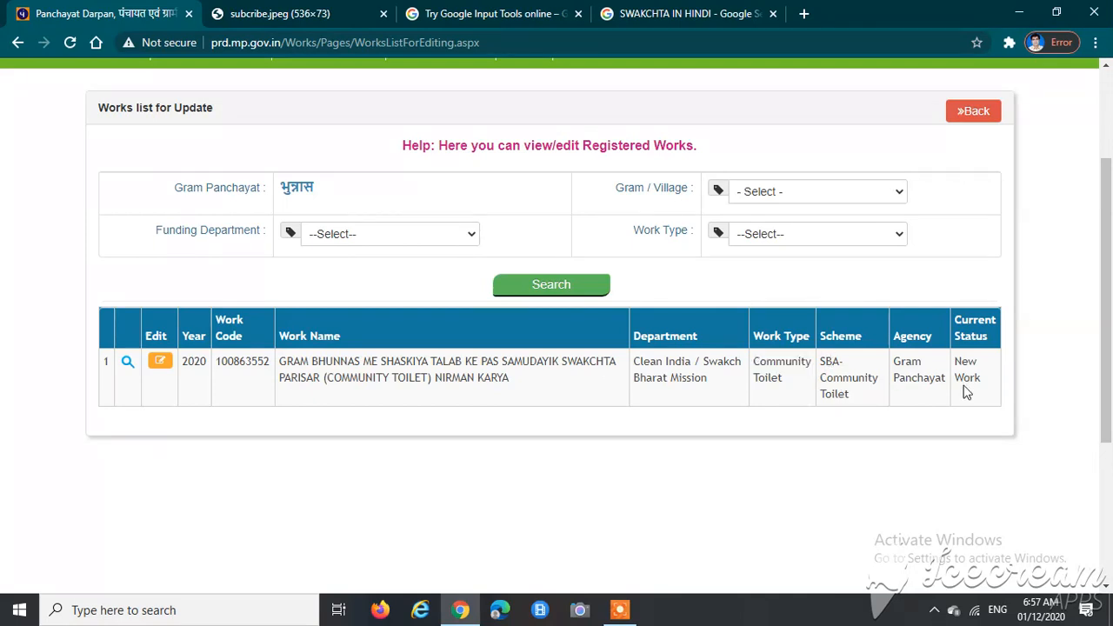
pyautogui.scroll(1, 349, 432)
pyautogui.scroll(2, 349, 432)
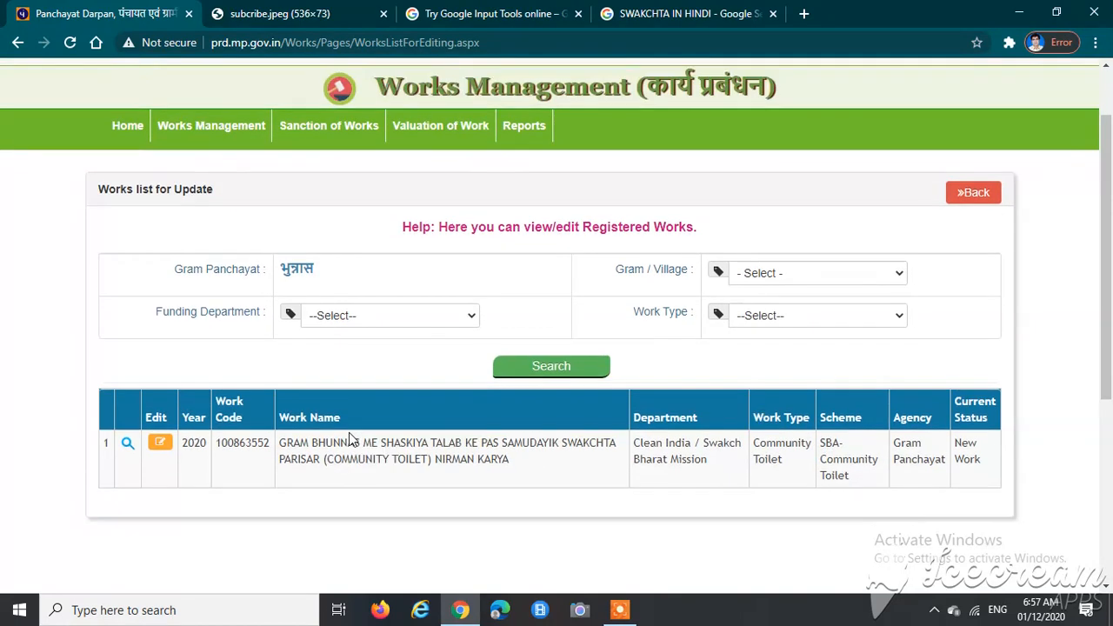
# Step: Open the works list for registering technical and administrative sanctions (TS / AS)
pyautogui.moveTo(191, 221)
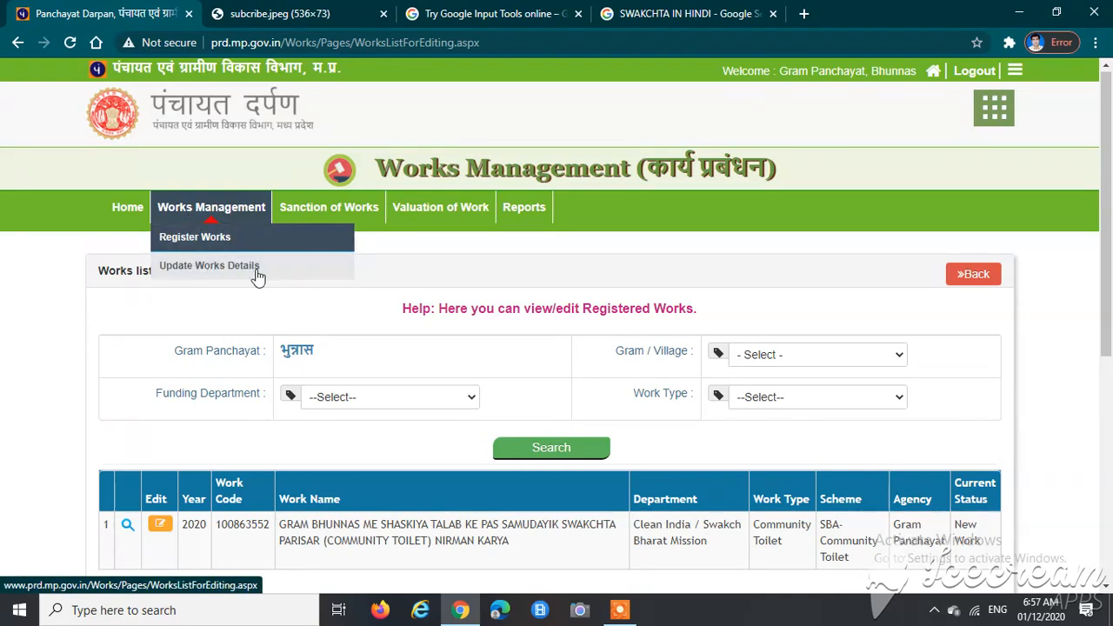
pyautogui.moveTo(316, 218)
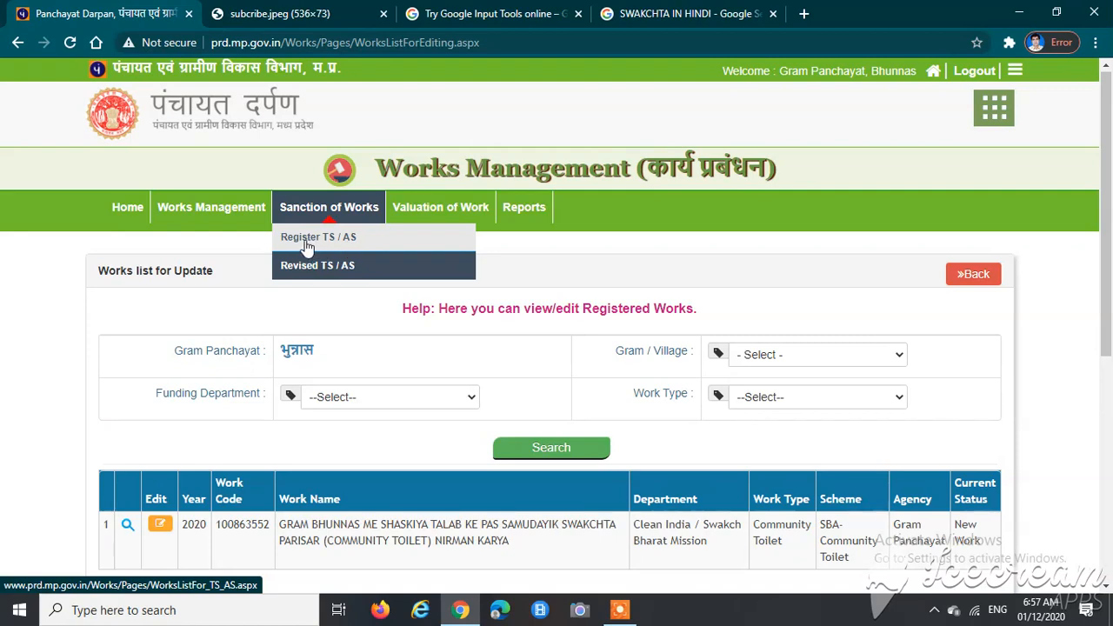
pyautogui.click(307, 247)
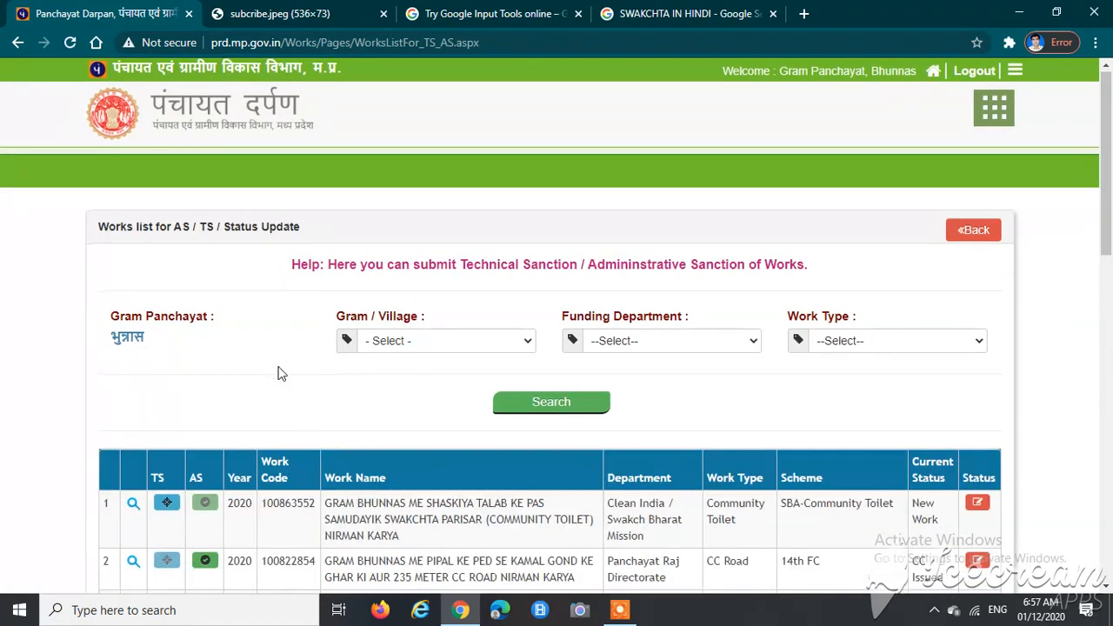
# Step: Open the Technical Sanction form for the 2020 community toilet work
pyautogui.scroll(-2, 278, 374)
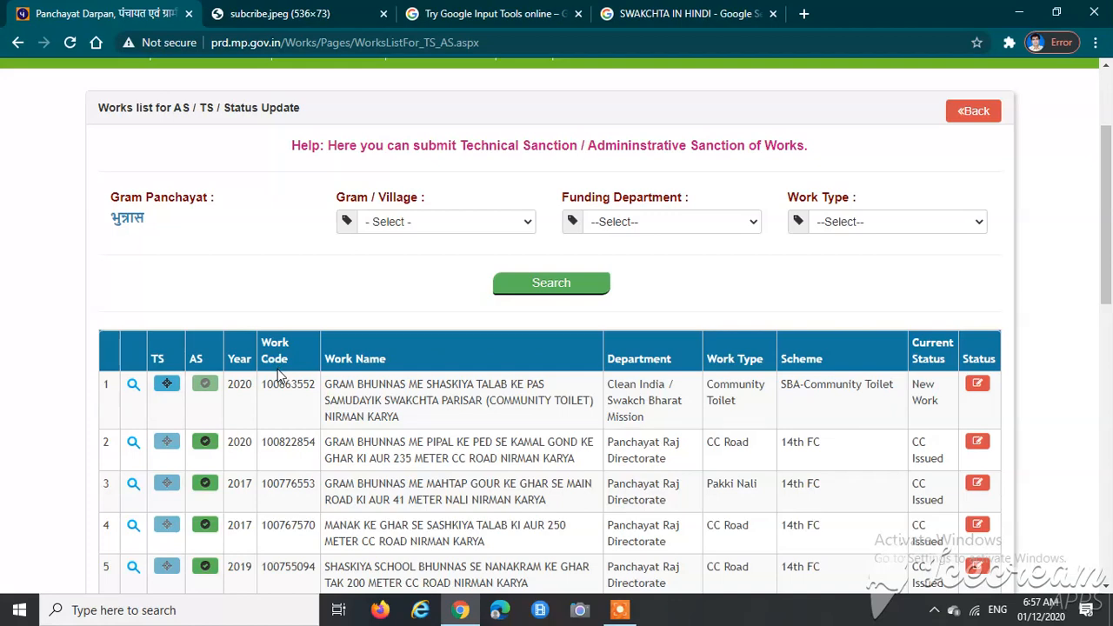
pyautogui.scroll(-1, 279, 374)
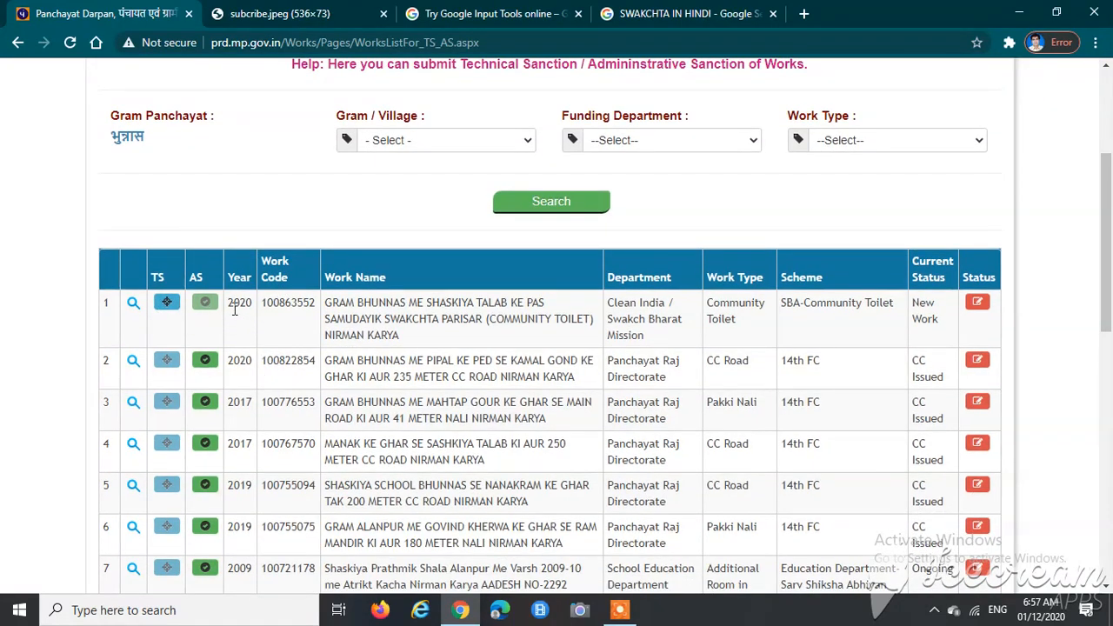
pyautogui.doubleClick(287, 303)
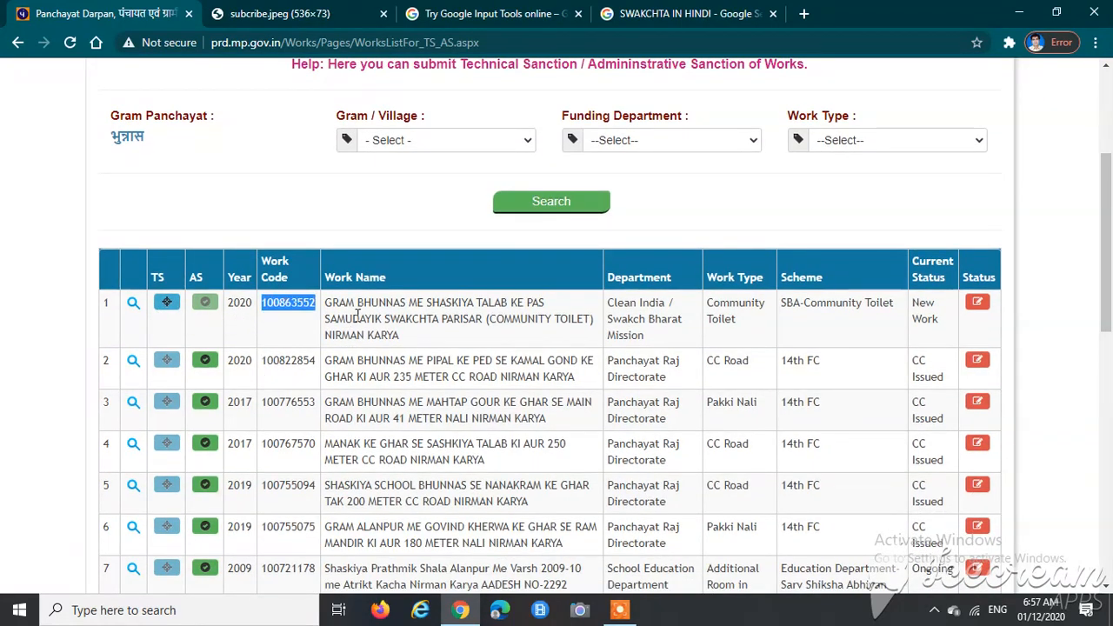
pyautogui.click(435, 309)
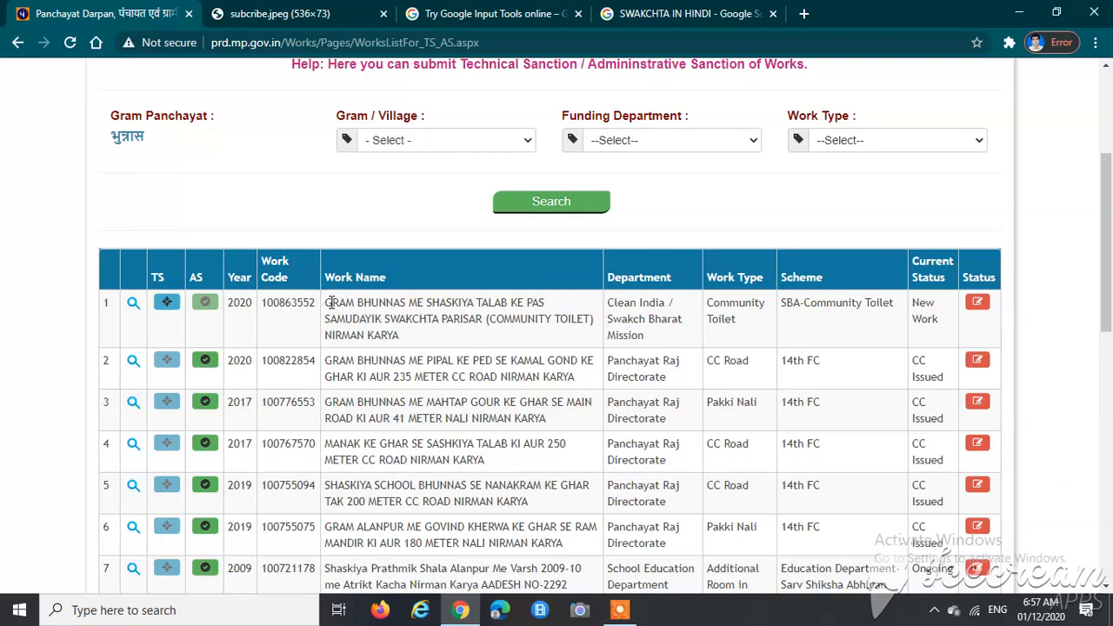
pyautogui.moveTo(340, 306); pyautogui.dragTo(414, 342)
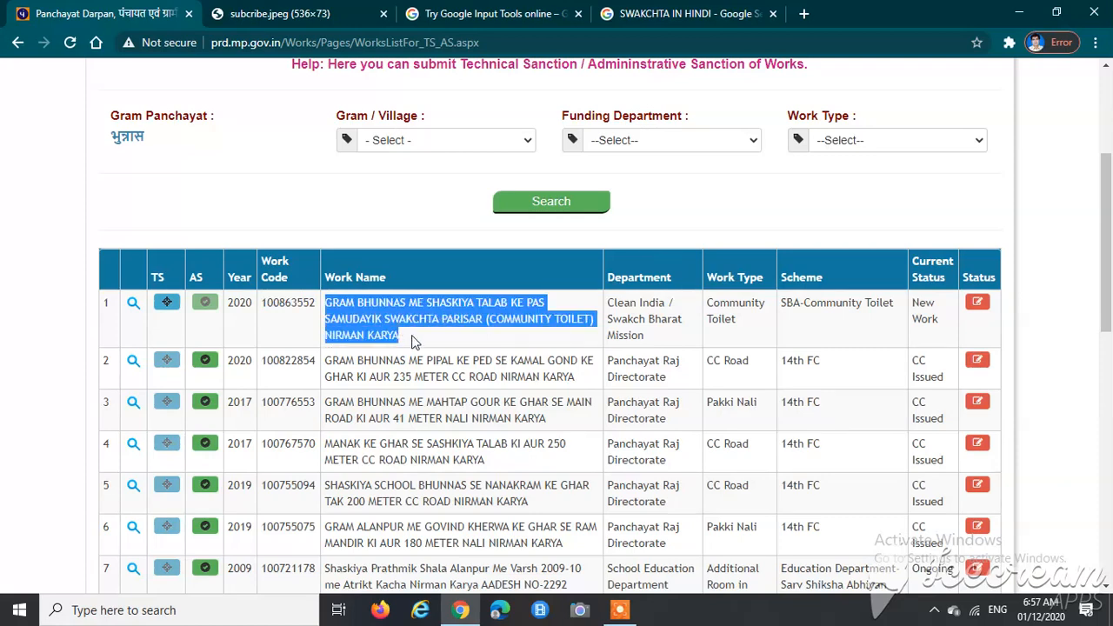
pyautogui.click(170, 316)
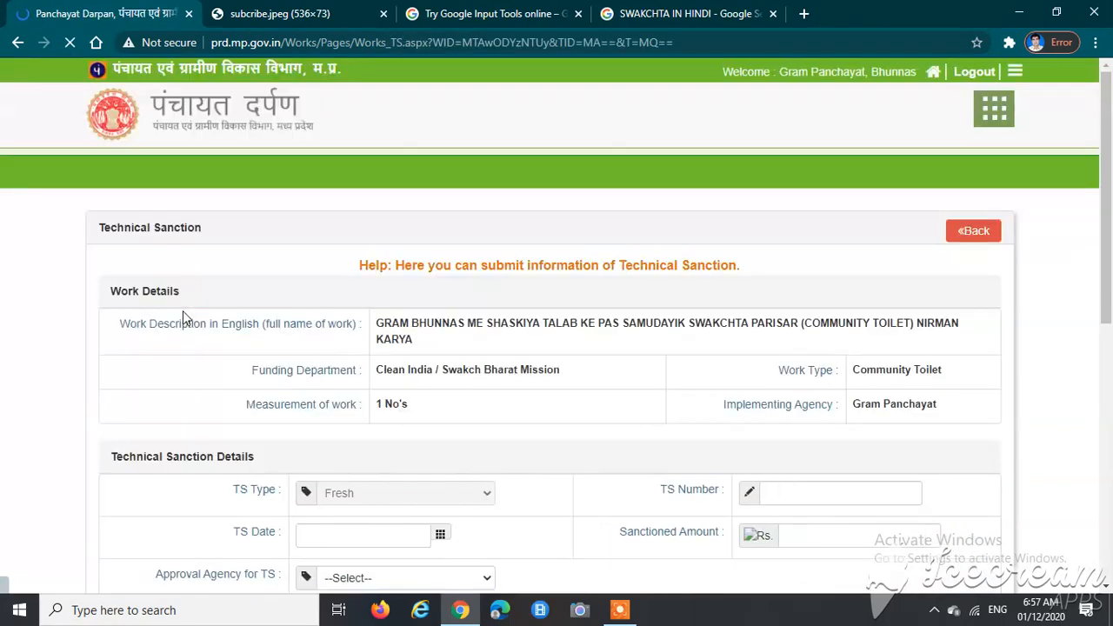
# Step: Fill in TS number 296, TS date 06/10/2020 and a sanctioned amount of Rs. 343700, with AE as the approval agency
pyautogui.scroll(-1, 417, 357)
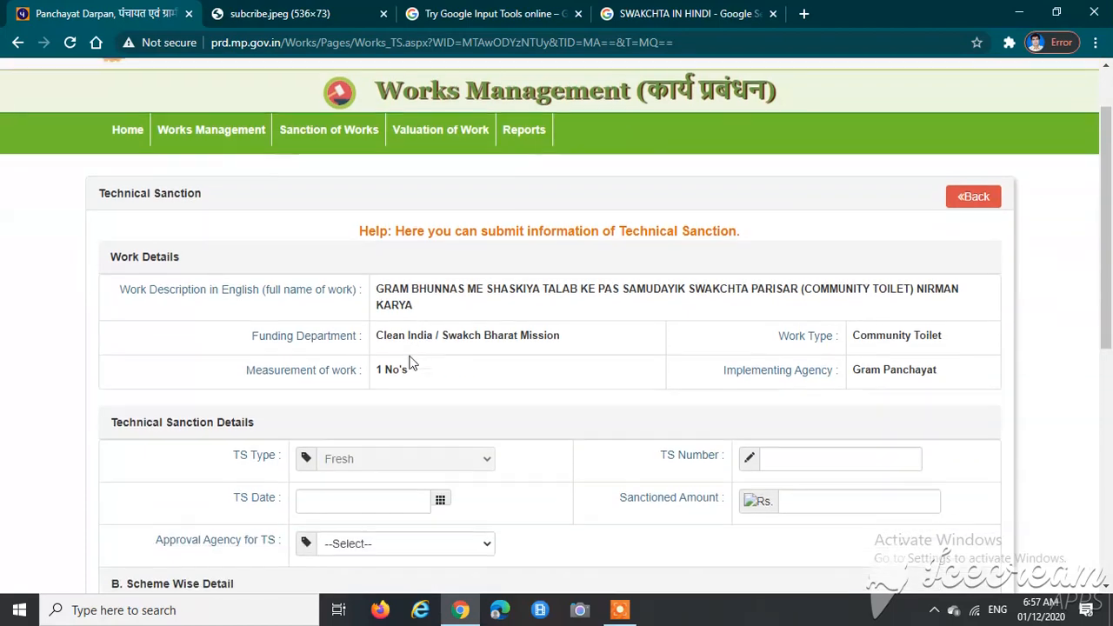
pyautogui.scroll(-1, 501, 331)
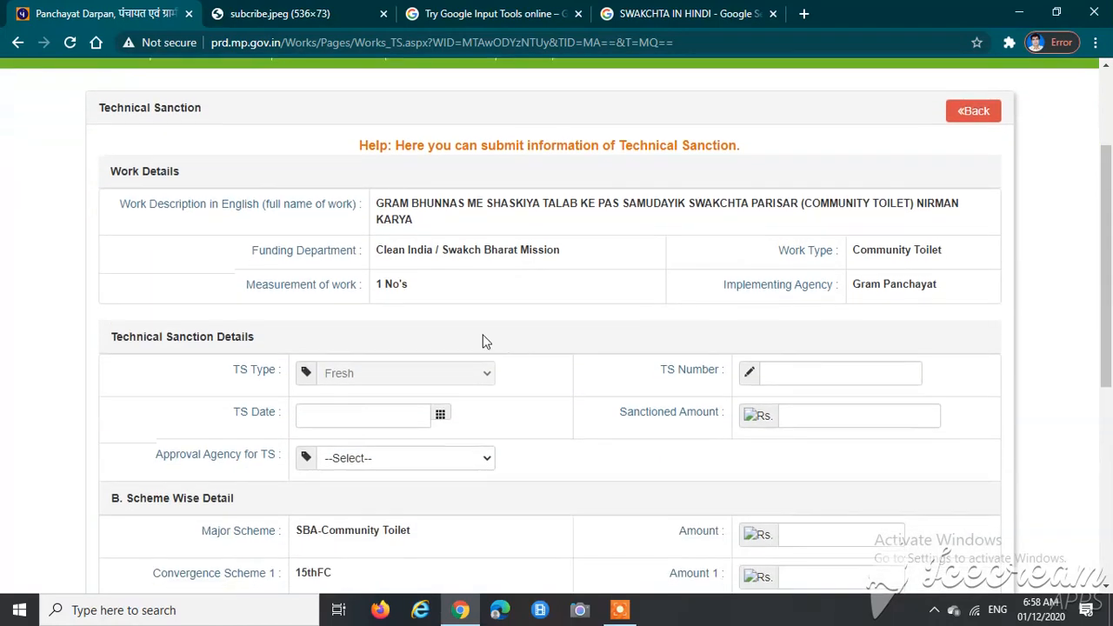
pyautogui.scroll(-1, 754, 306)
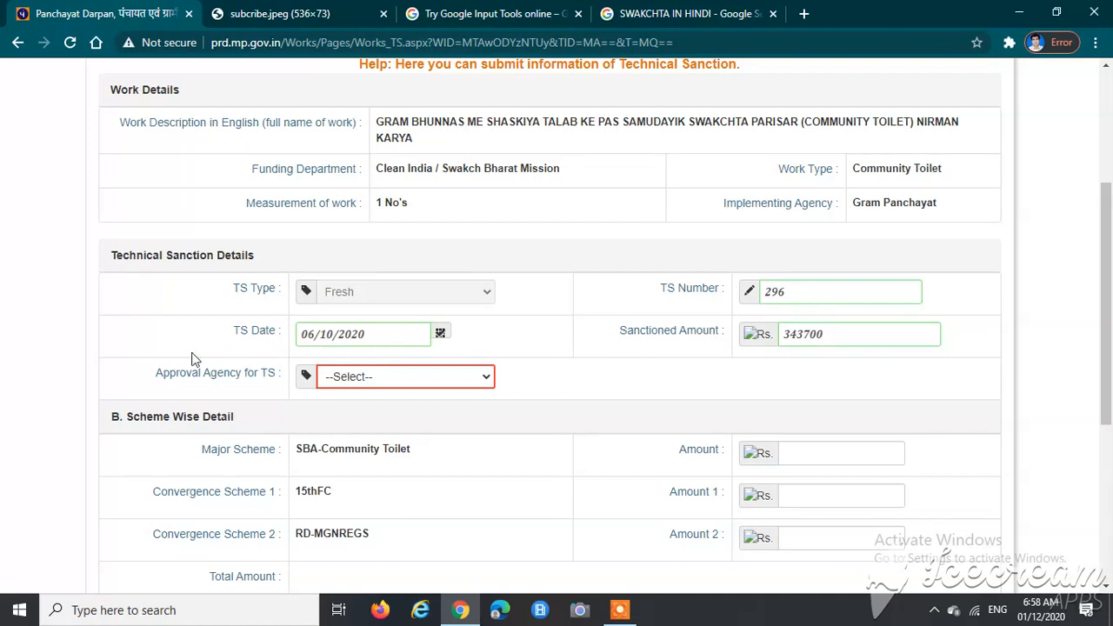
pyautogui.click(357, 380)
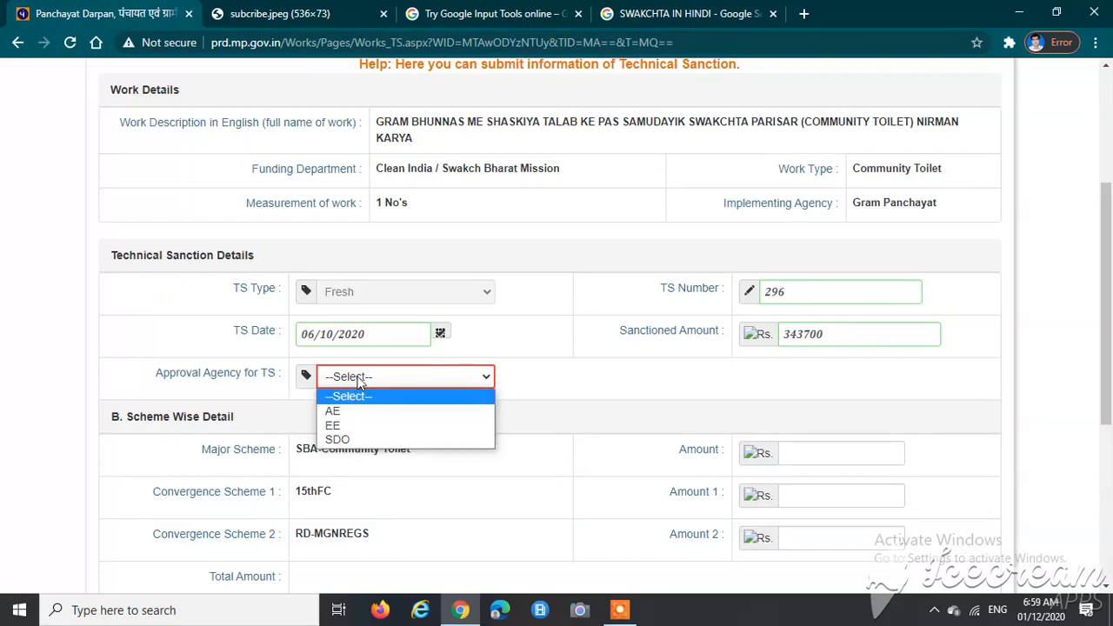
pyautogui.click(349, 414)
# Step: Enter the scheme-wise amounts: Rs. 210000 for SBA-Community Toilet, Rs. 90000 for 15thFC and Rs. 43700 for RD-MGNREGS
pyautogui.scroll(-1, 248, 456)
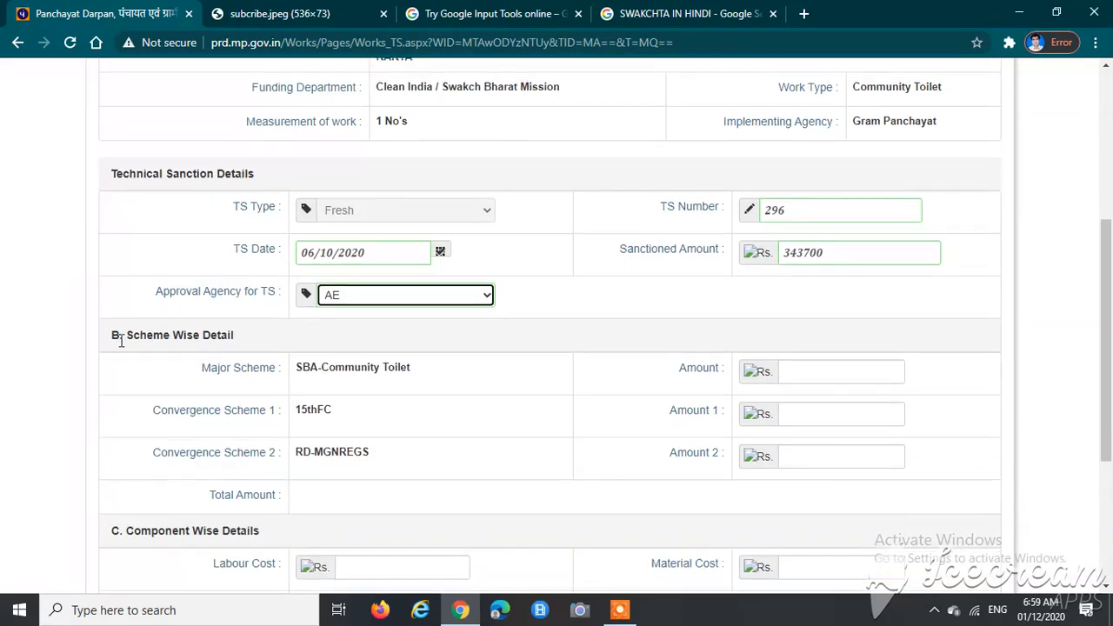
pyautogui.moveTo(124, 338); pyautogui.dragTo(293, 343)
pyautogui.scroll(-2, 211, 405)
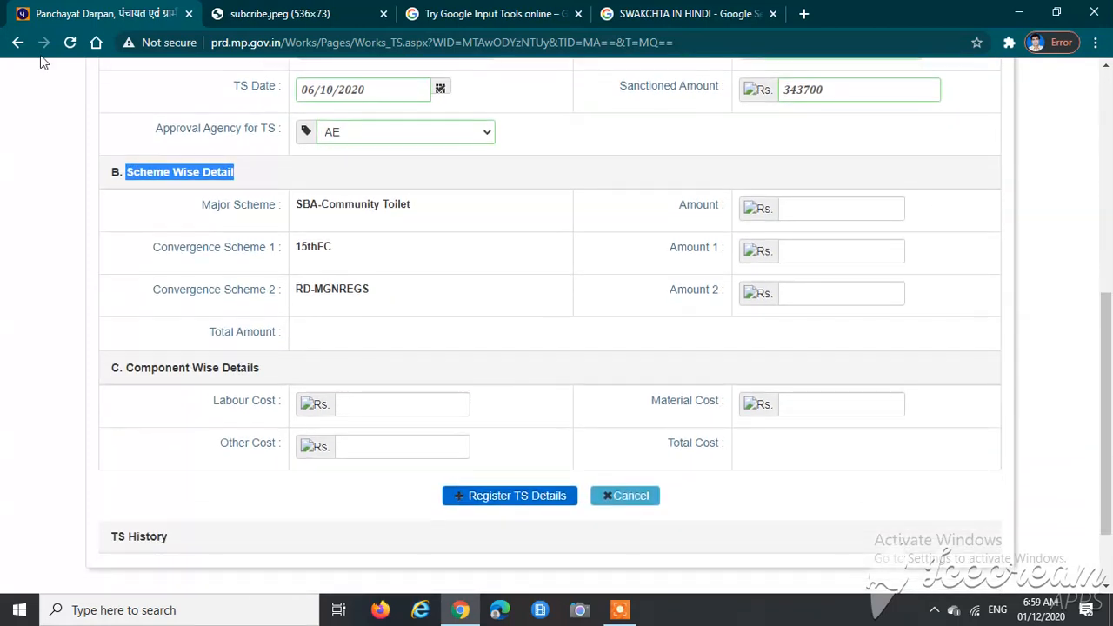
pyautogui.click(285, 213)
pyautogui.moveTo(197, 209); pyautogui.dragTo(311, 203)
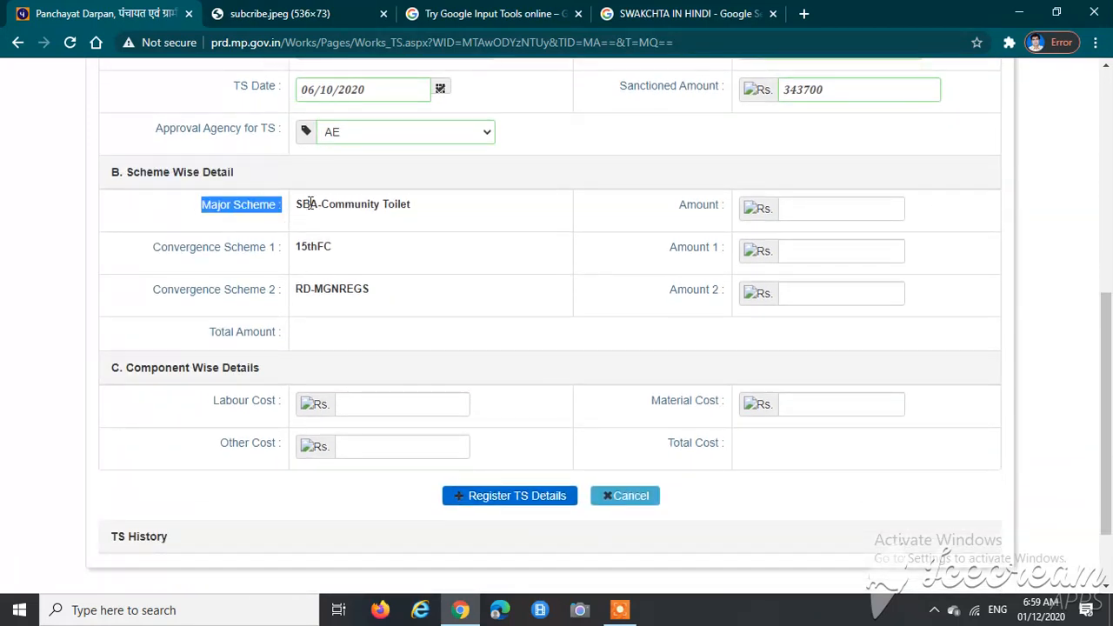
pyautogui.click(378, 207)
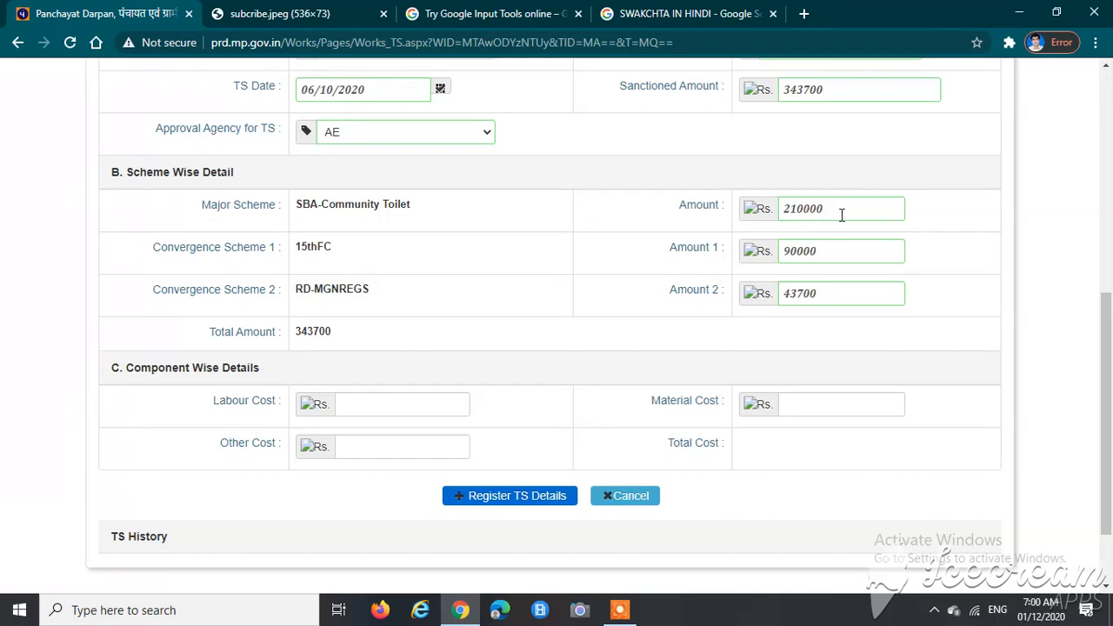
pyautogui.doubleClick(323, 251)
pyautogui.doubleClick(325, 290)
pyautogui.click(306, 334)
pyautogui.doubleClick(306, 334)
# Step: Fill in the component-wise details with labour cost Rs. 43700, material cost Rs. 300000 and other cost 0
pyautogui.scroll(-2, 418, 326)
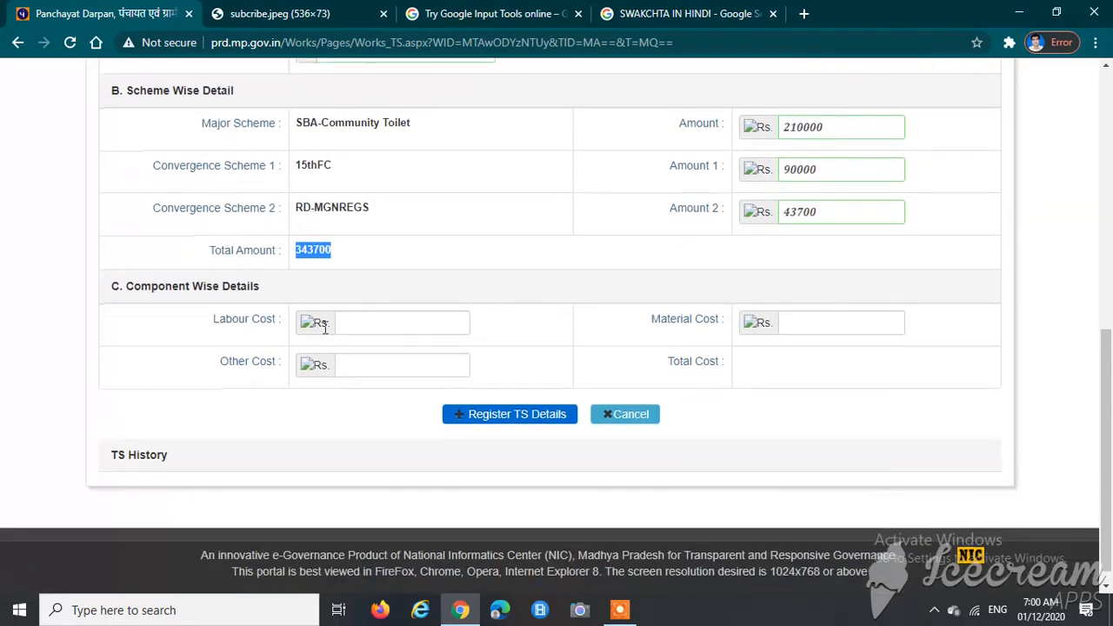
pyautogui.moveTo(126, 286); pyautogui.dragTo(275, 294)
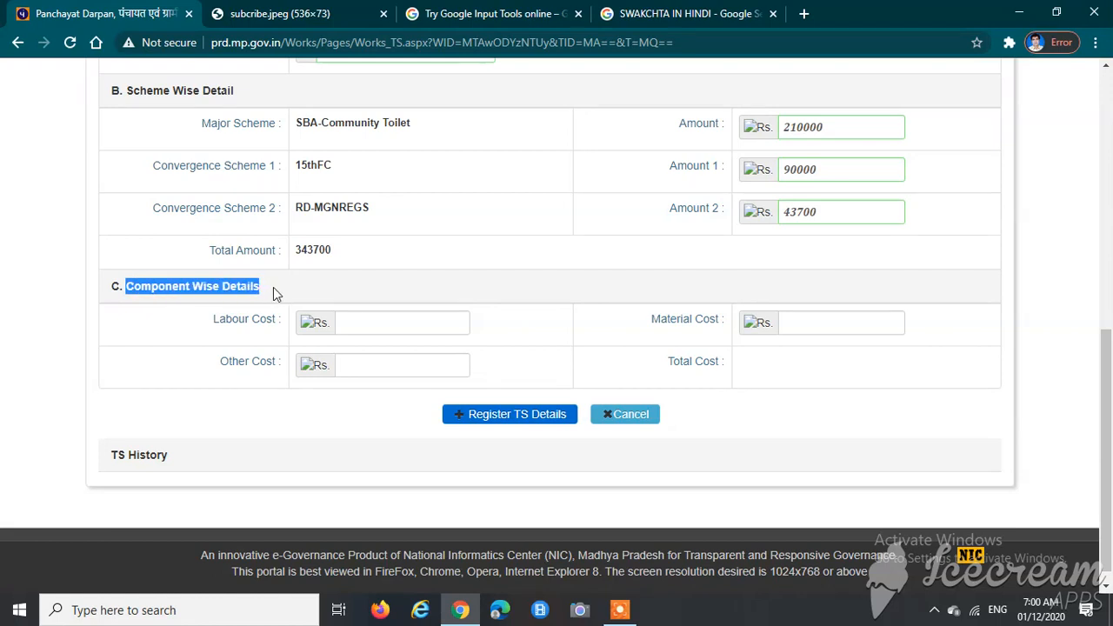
pyautogui.moveTo(213, 326); pyautogui.dragTo(307, 327)
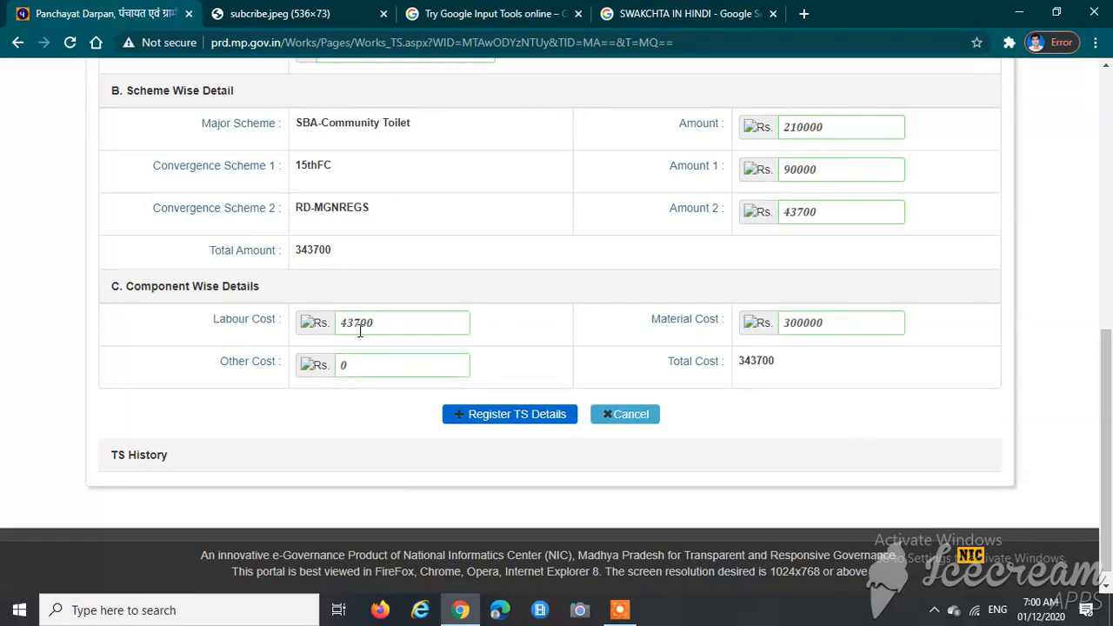
pyautogui.moveTo(651, 324); pyautogui.dragTo(721, 324)
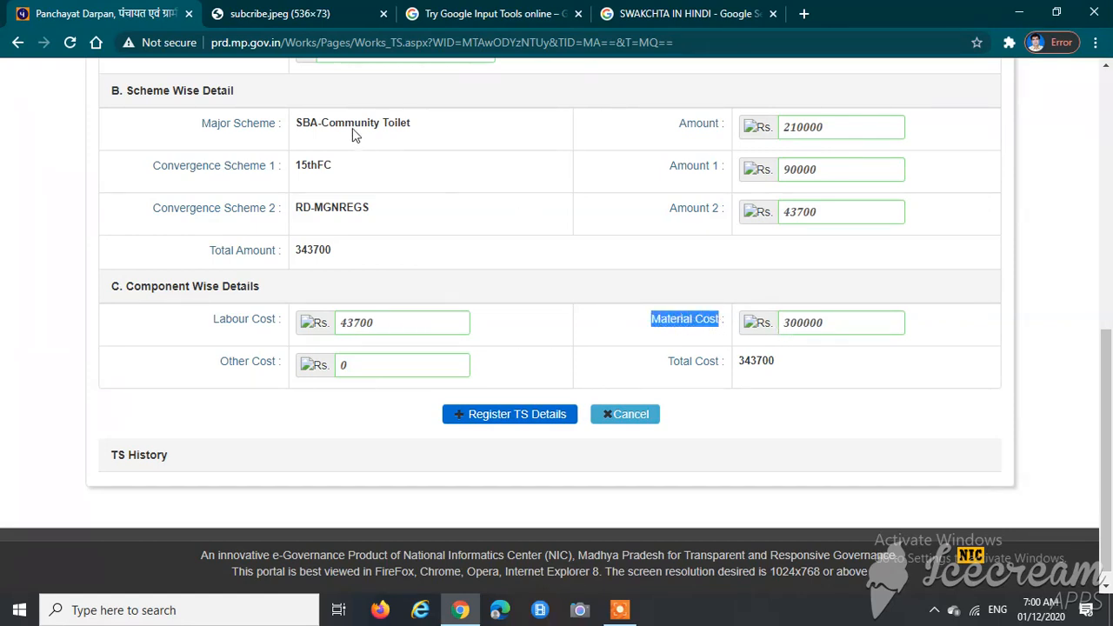
pyautogui.click(800, 348)
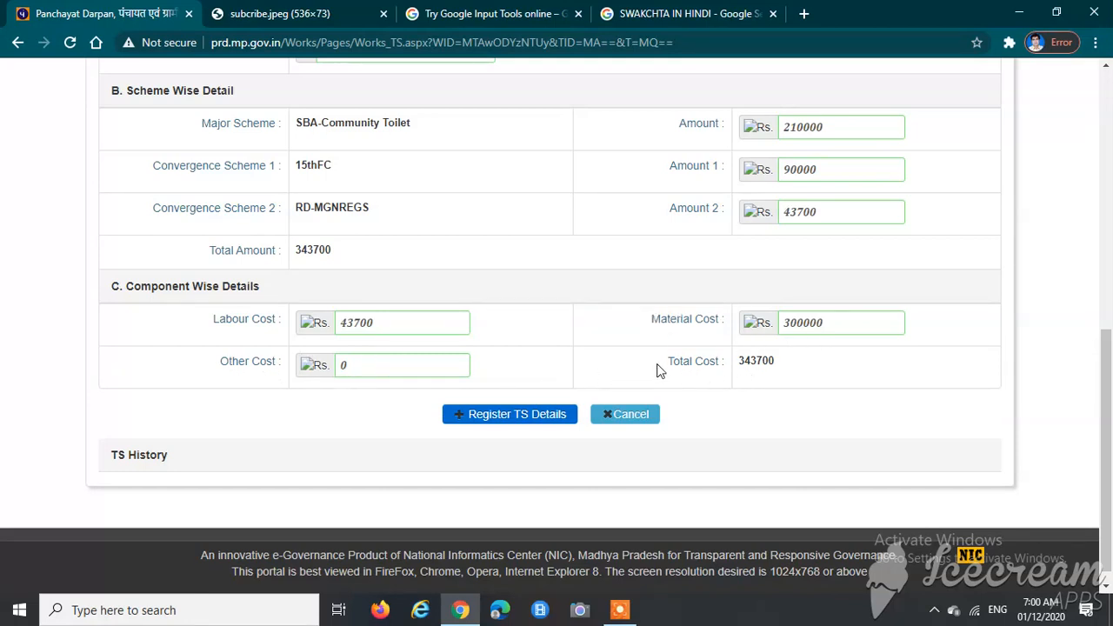
# Step: Compare the total cost with the total scheme amount and register the technical sanction details
pyautogui.moveTo(660, 365); pyautogui.dragTo(747, 362)
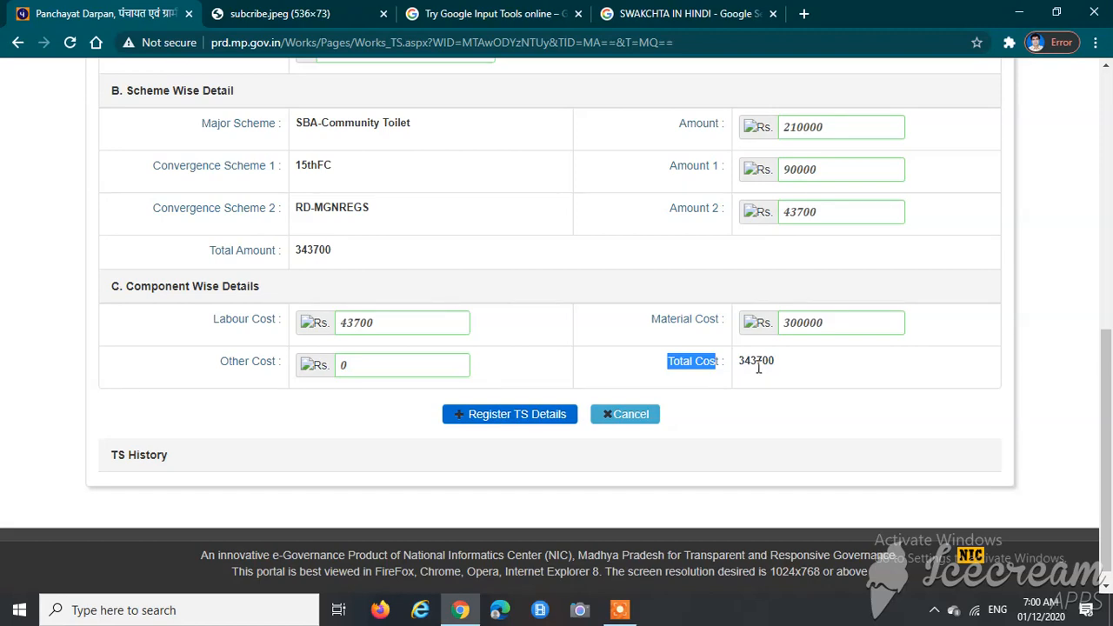
pyautogui.click(306, 245)
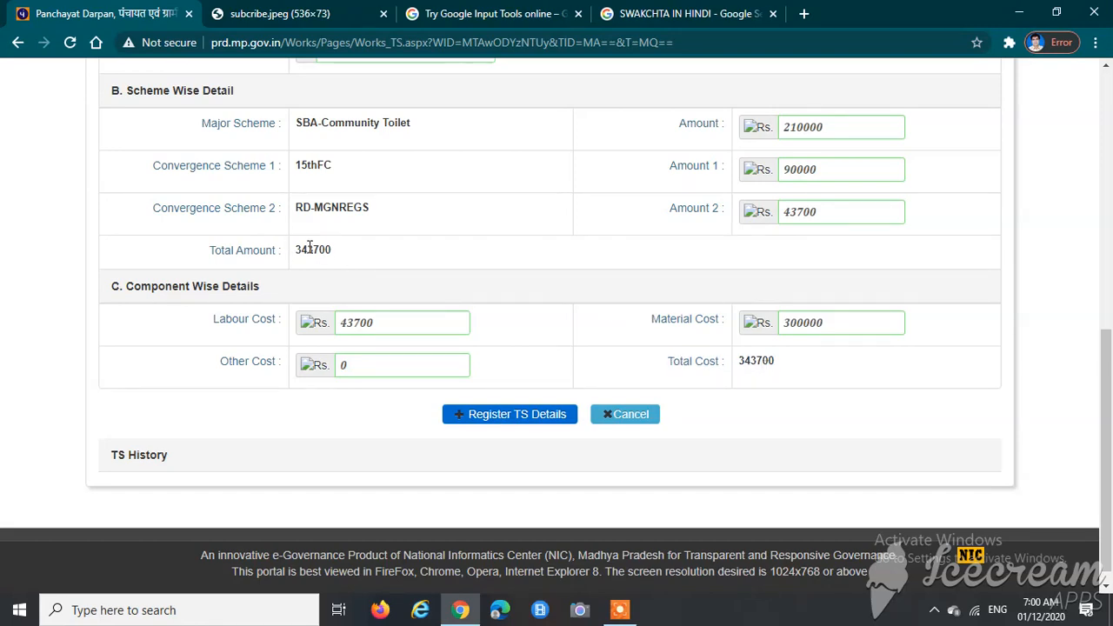
pyautogui.scroll(1, 546, 310)
pyautogui.scroll(5, 529, 366)
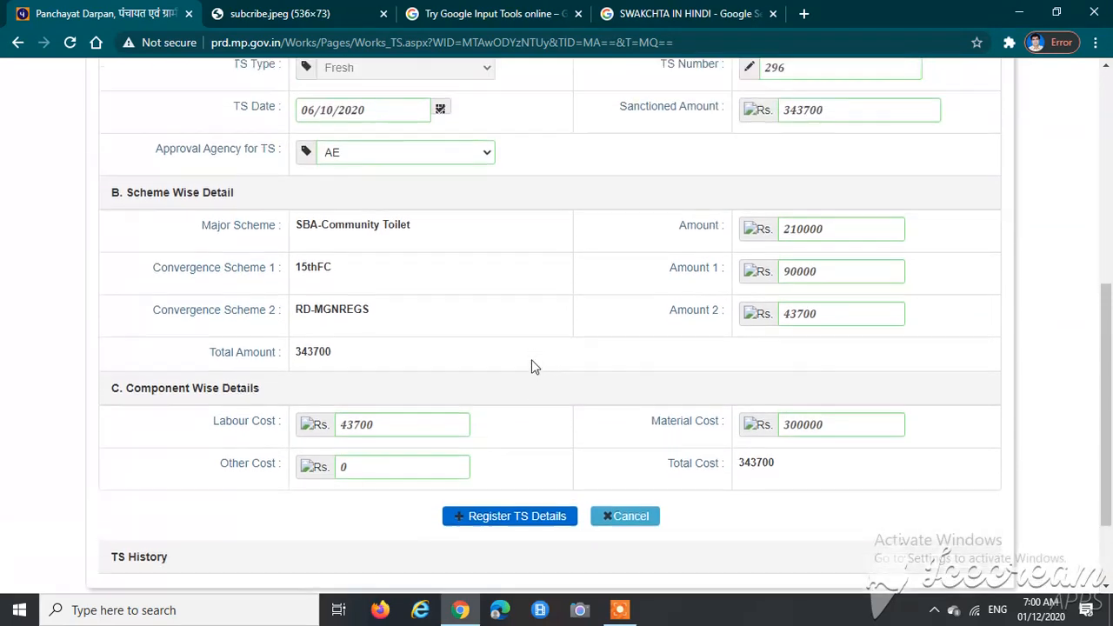
pyautogui.scroll(-5, 531, 389)
pyautogui.scroll(-1, 531, 389)
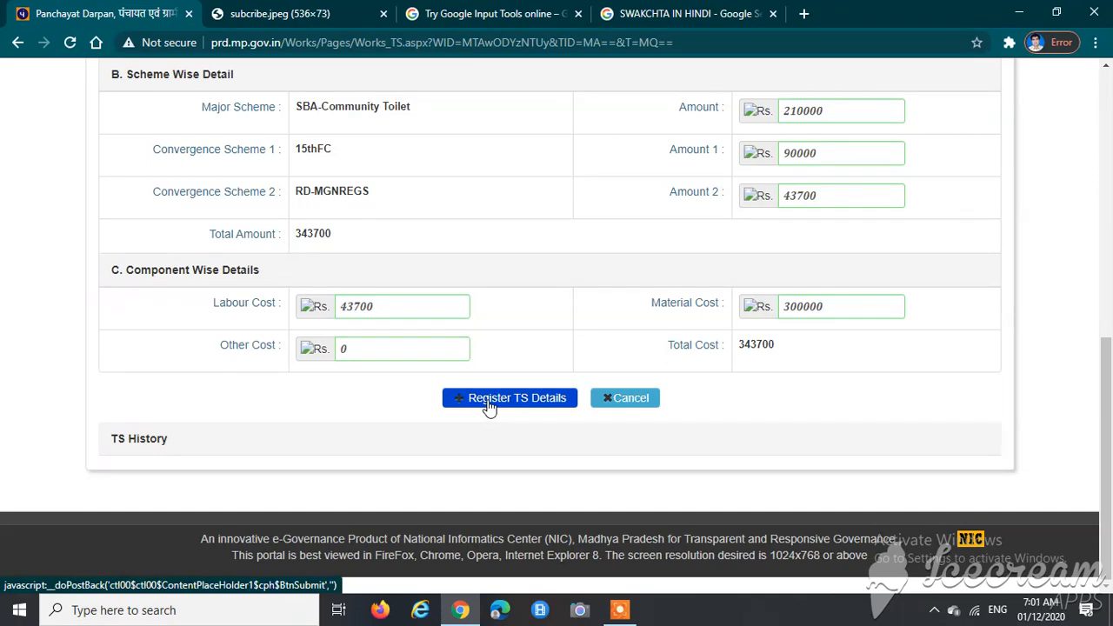
pyautogui.click(489, 404)
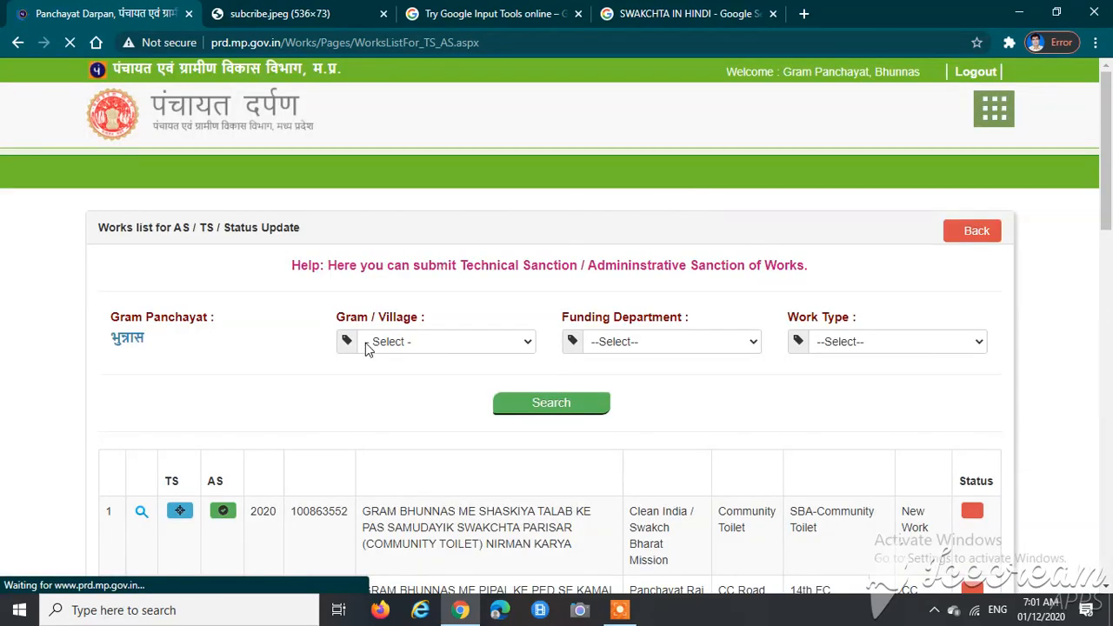
# Step: Open the Administrative Sanction form for the 2020 community toilet work in the works list
pyautogui.scroll(-3, 367, 344)
pyautogui.scroll(-1, 366, 290)
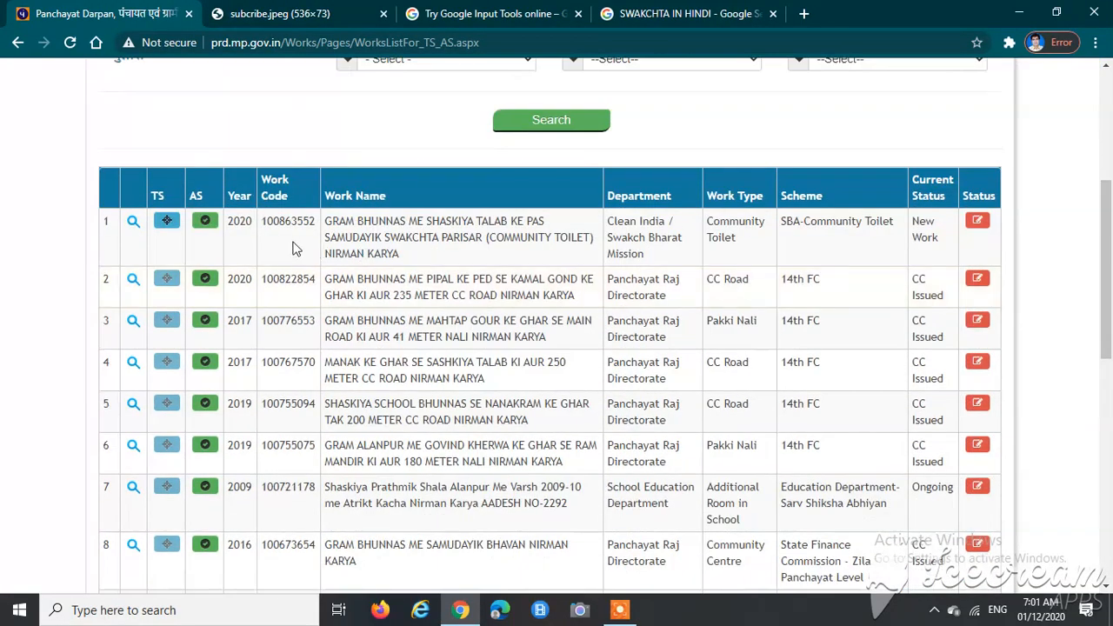
pyautogui.click(207, 224)
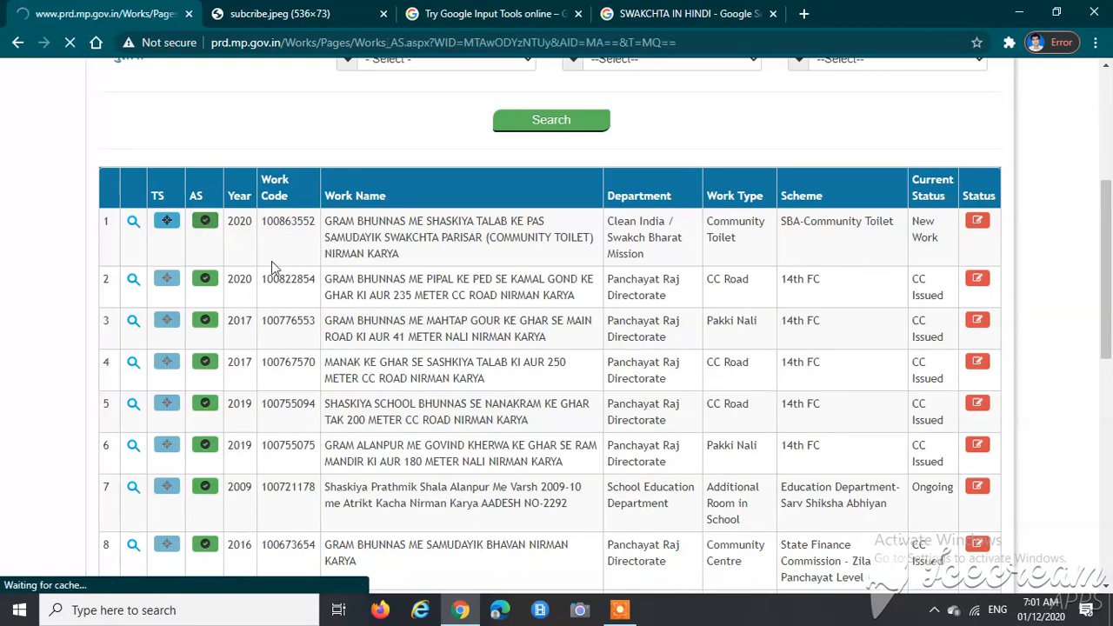
pyautogui.scroll(-2, 297, 271)
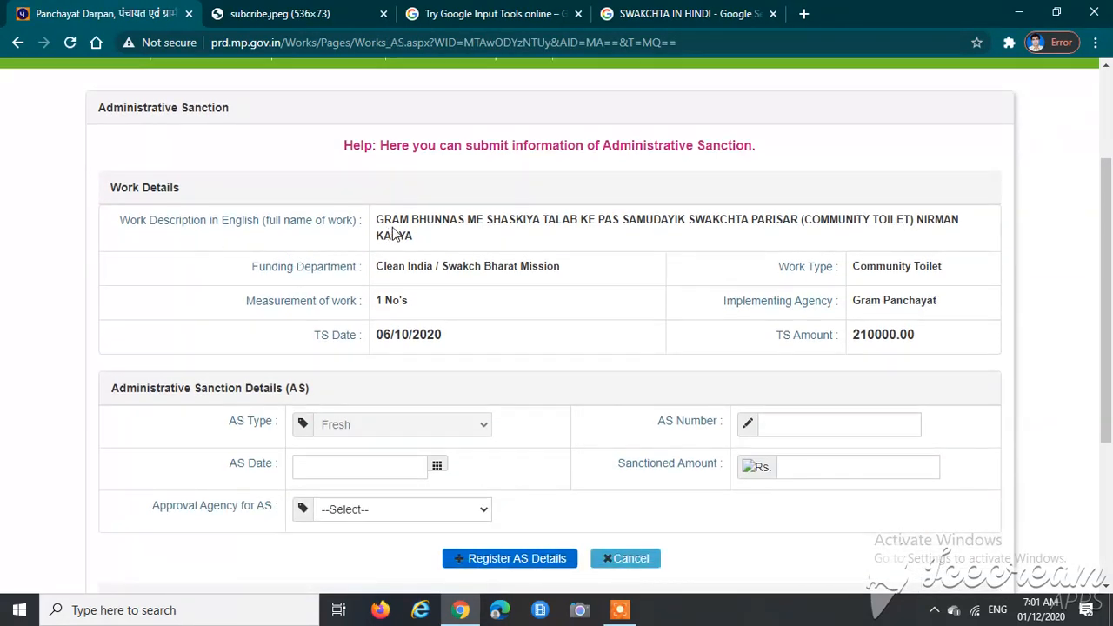
# Step: Fill in AS number 192, AS date 15/11/2020, sanctioned amount Rs. 343700 and approval agency Zila Panchayat CEO, and try to register the details
pyautogui.scroll(-1, 408, 301)
pyautogui.scroll(-2, 402, 301)
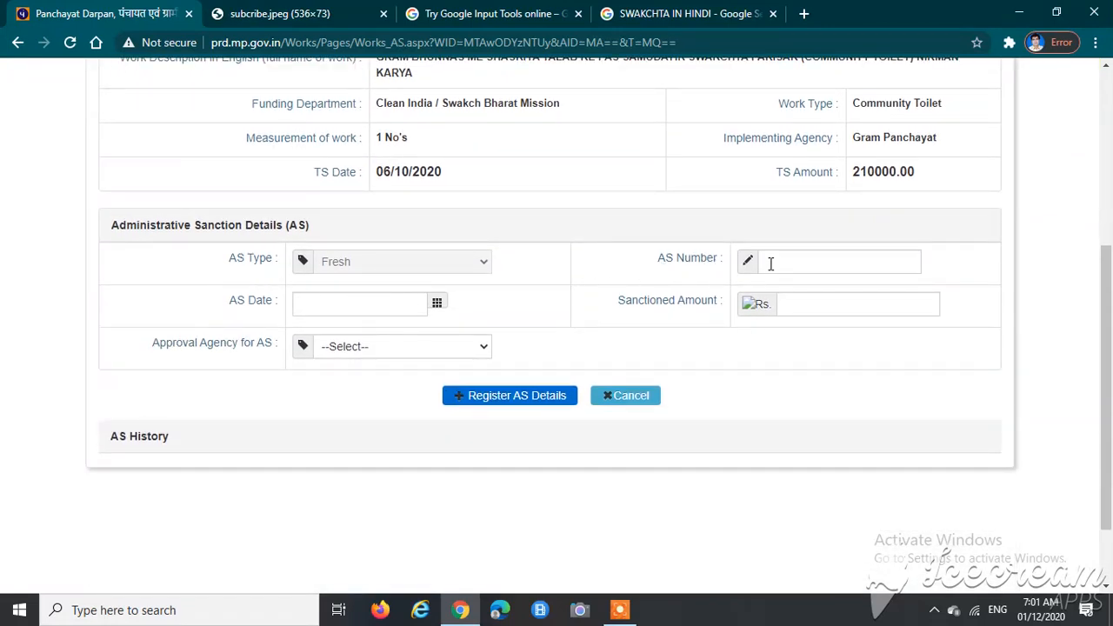
pyautogui.click(771, 260)
pyautogui.click(239, 311)
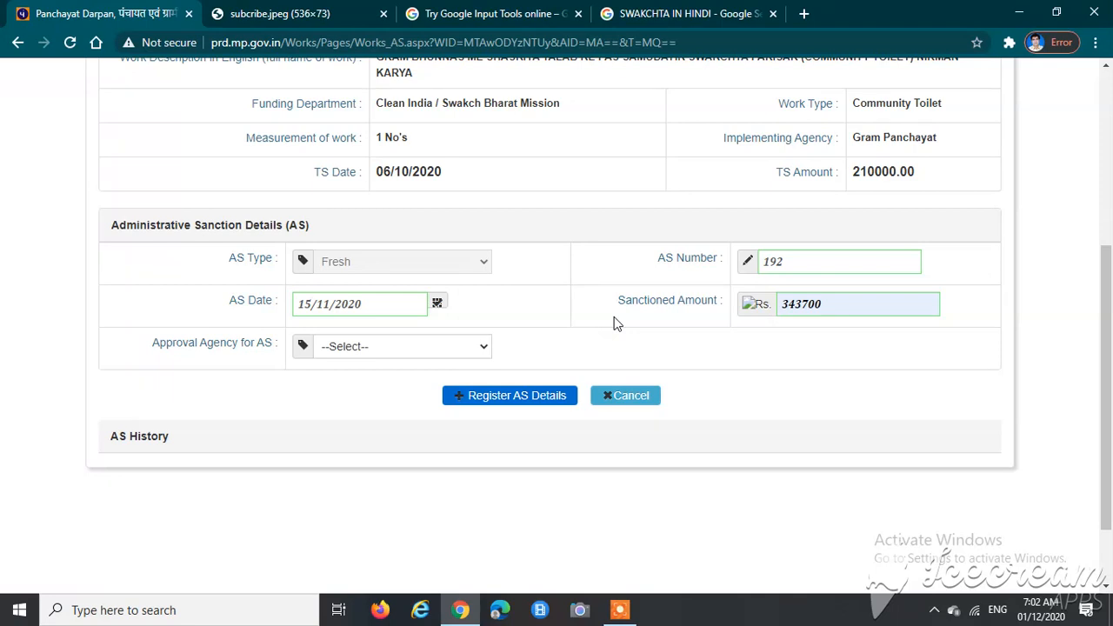
pyautogui.moveTo(145, 353); pyautogui.dragTo(282, 355)
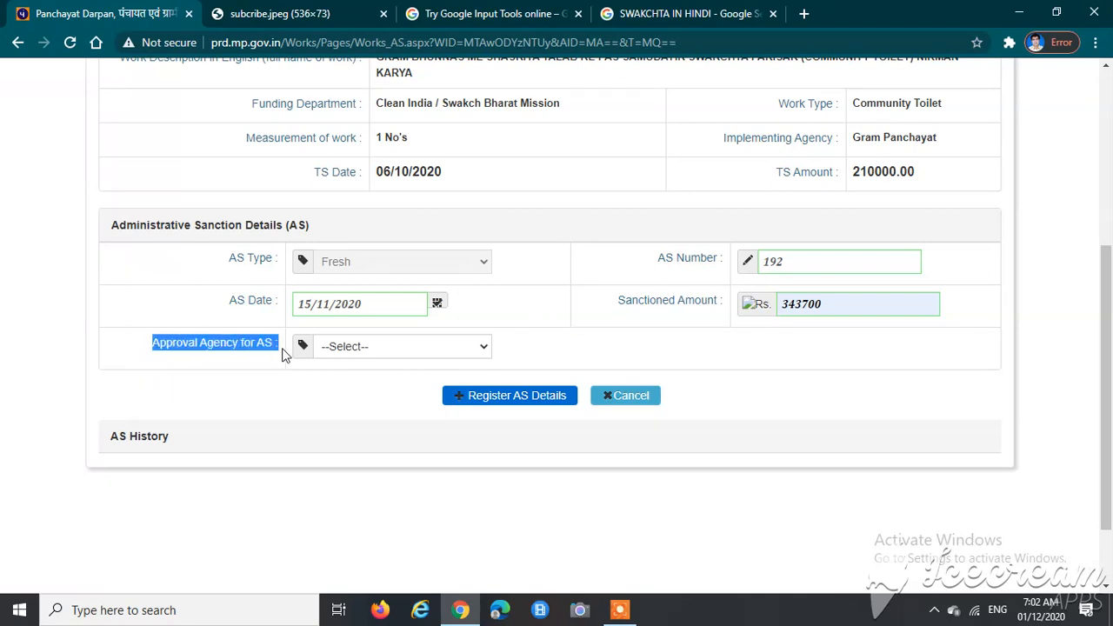
pyautogui.click(331, 348)
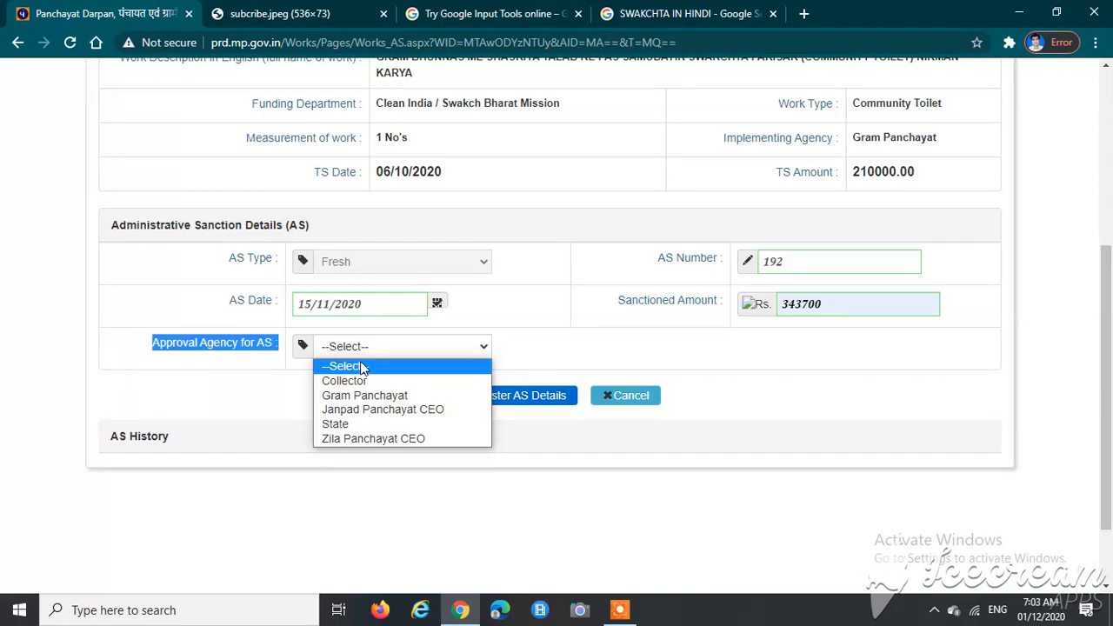
pyautogui.click(375, 440)
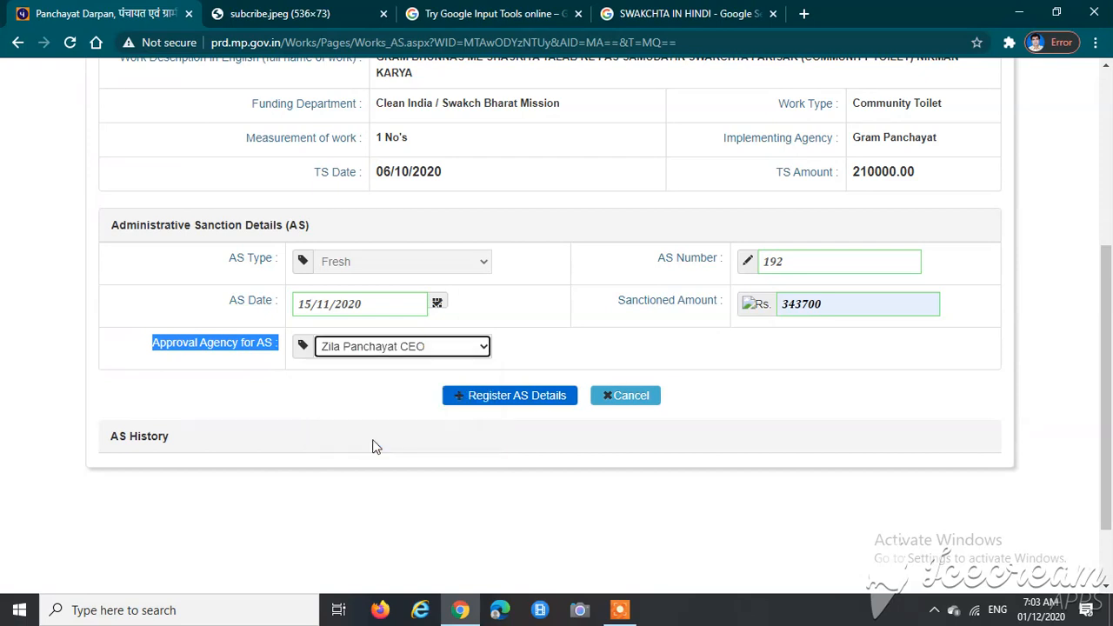
pyautogui.click(353, 433)
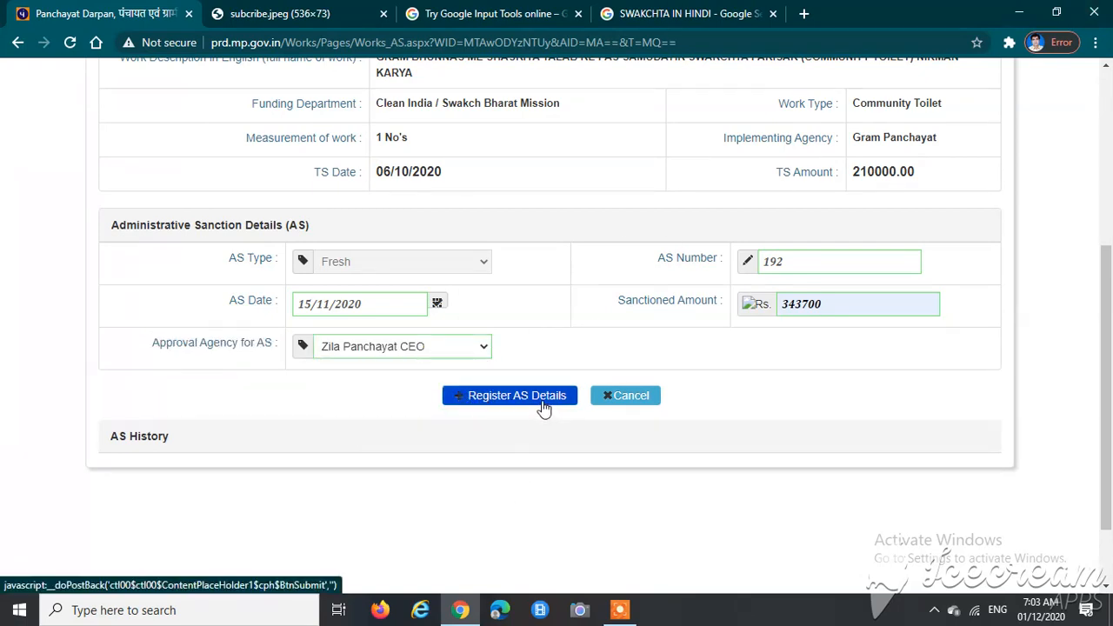
pyautogui.click(487, 400)
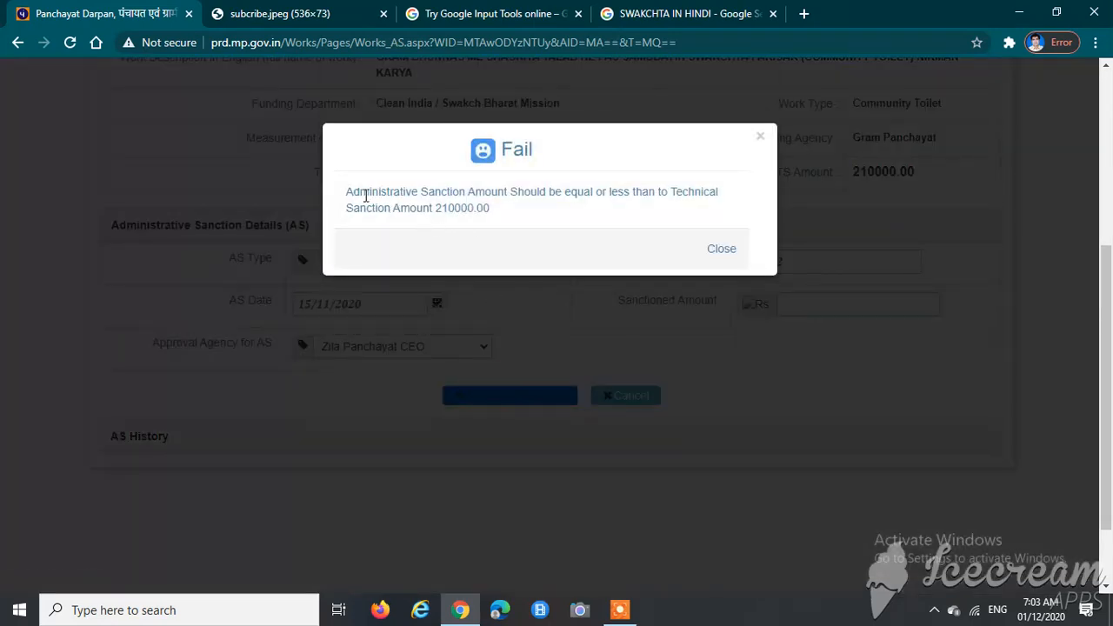
# Step: Examine the message about the permitted administrative sanction amount and dismiss it
pyautogui.scroll(1, 363, 192)
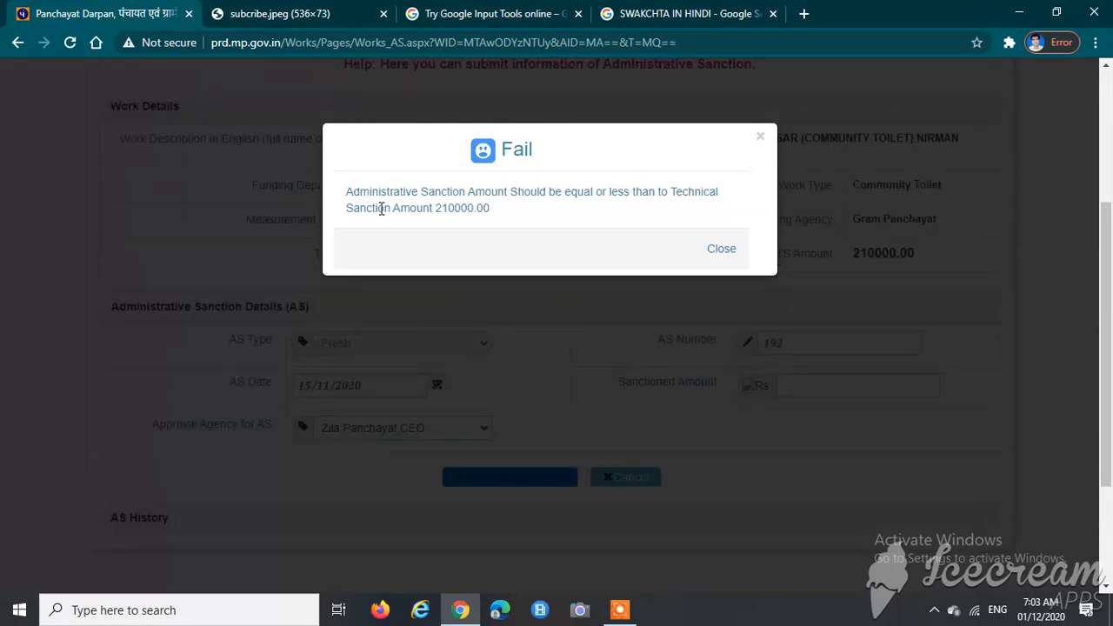
pyautogui.moveTo(347, 192); pyautogui.dragTo(731, 195)
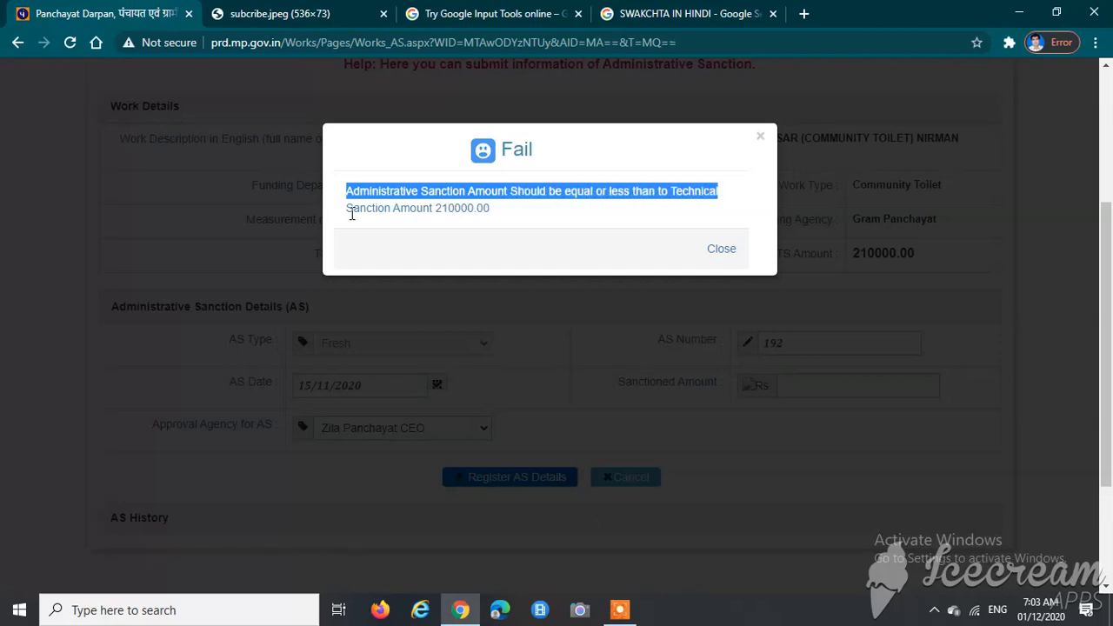
pyautogui.moveTo(349, 212); pyautogui.dragTo(502, 212)
pyautogui.click(500, 213)
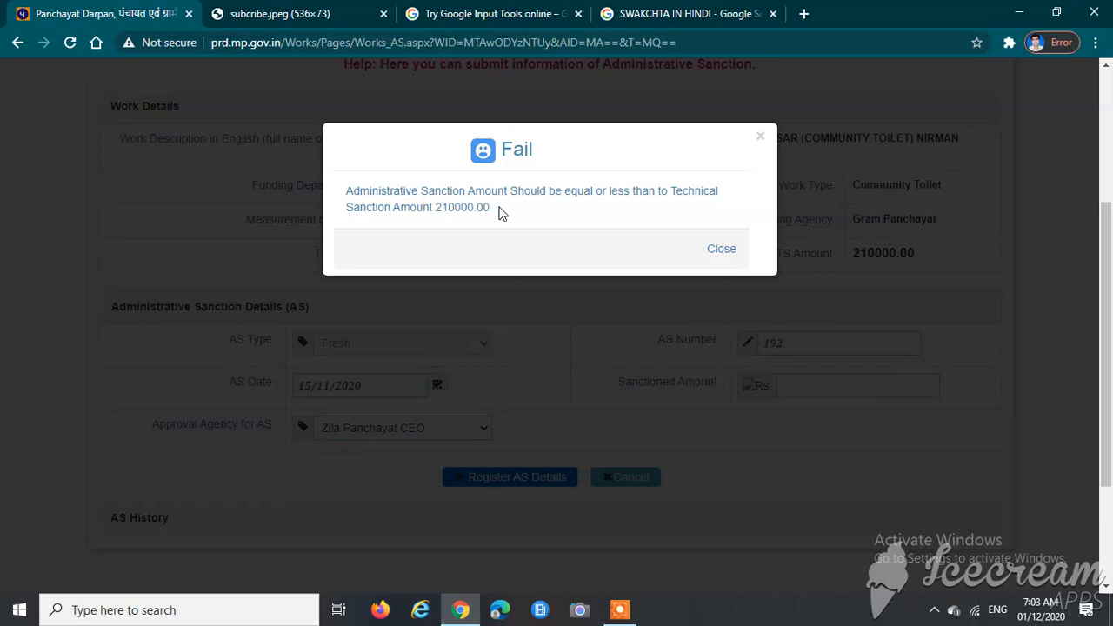
pyautogui.tripleClick(451, 208)
pyautogui.click(516, 214)
pyautogui.tripleClick(458, 210)
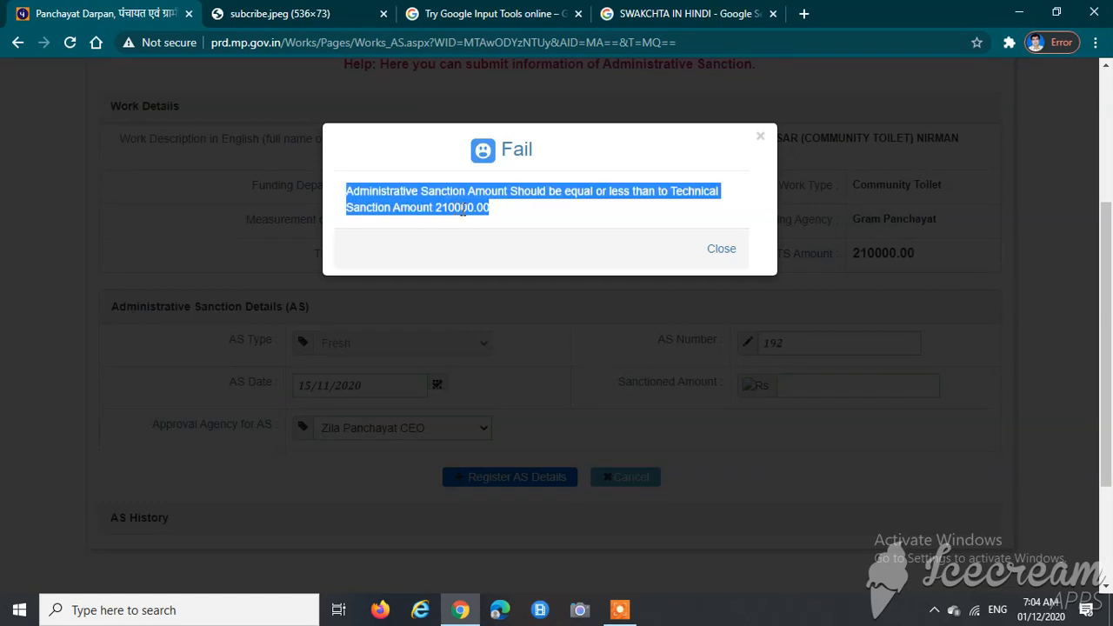
pyautogui.click(511, 225)
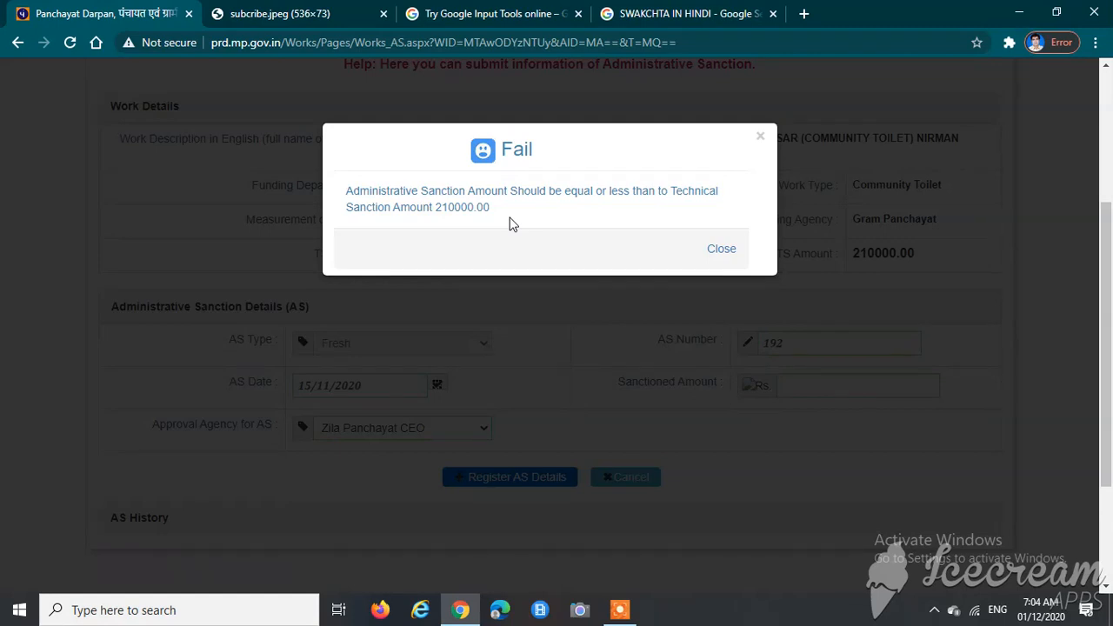
pyautogui.click(722, 249)
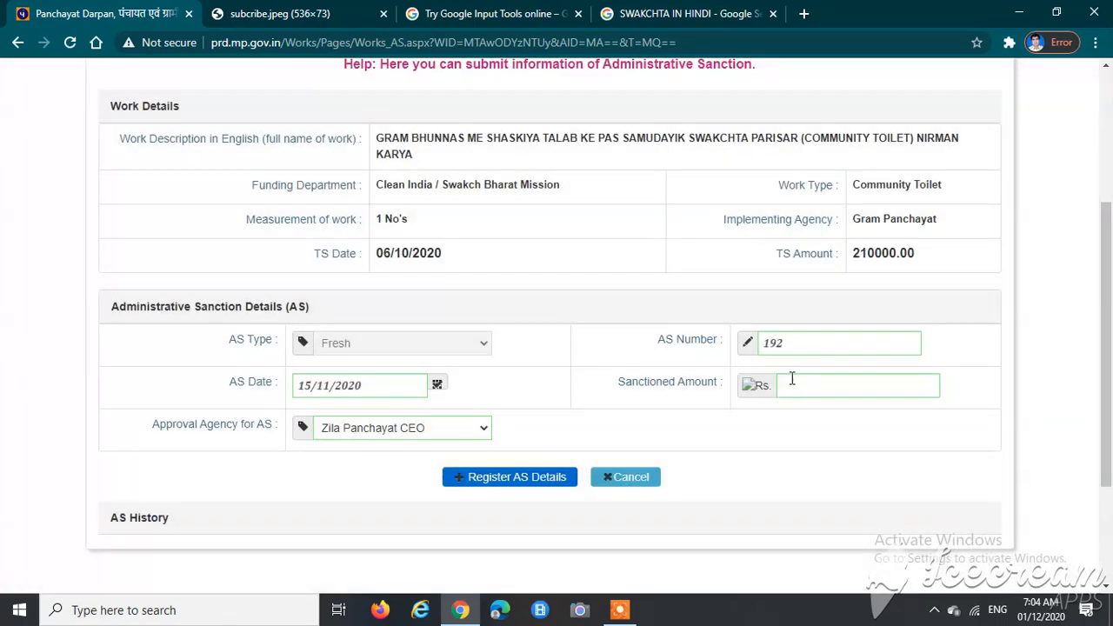
# Step: Set the sanctioned amount of the administrative sanction to Rs. 210000
pyautogui.click(792, 389)
pyautogui.write('21')
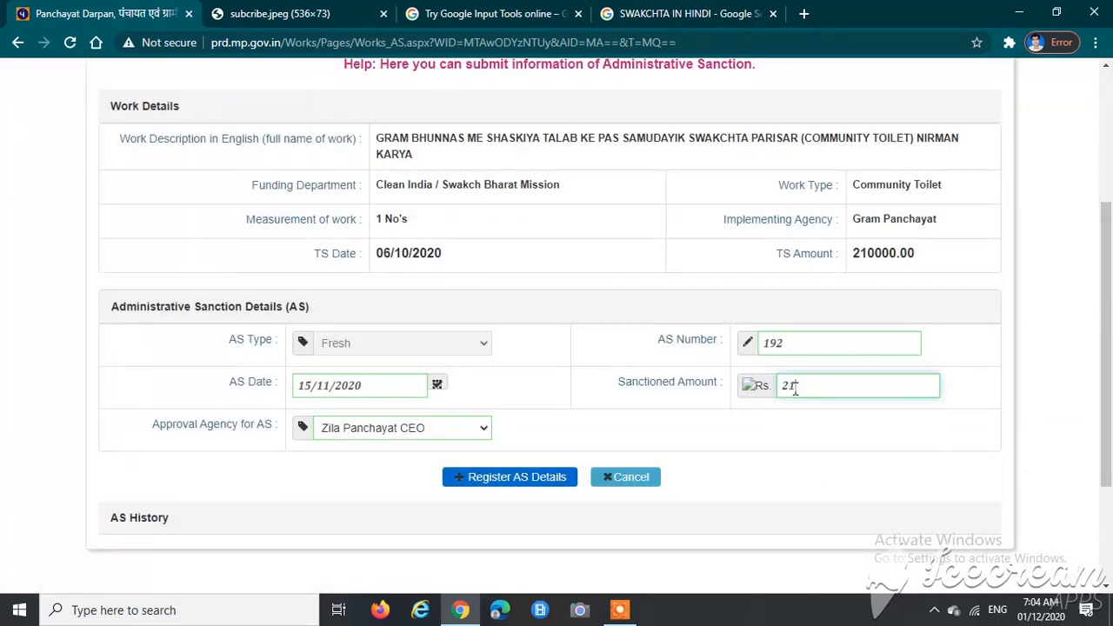
pyautogui.write('0000')
# Step: Check the TS amount in the work details and register the administrative sanction details
pyautogui.scroll(1, 515, 323)
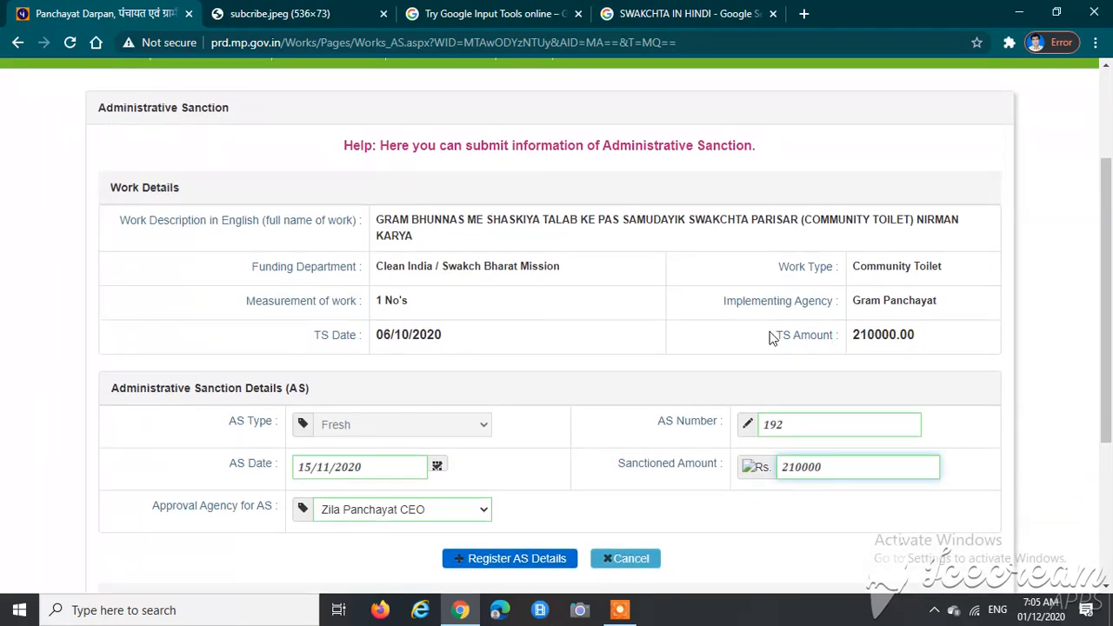
pyautogui.moveTo(770, 339); pyautogui.dragTo(925, 339)
pyautogui.click(929, 340)
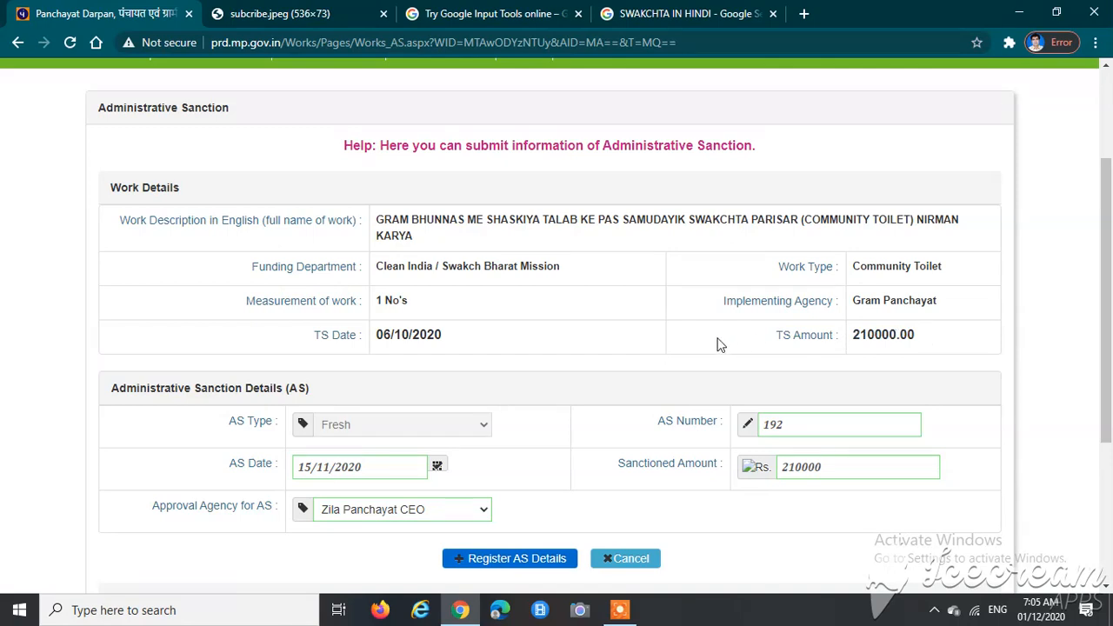
pyautogui.doubleClick(880, 334)
pyautogui.click(940, 341)
pyautogui.moveTo(777, 336); pyautogui.dragTo(922, 343)
pyautogui.click(928, 343)
pyautogui.doubleClick(879, 338)
pyautogui.click(881, 370)
pyautogui.scroll(-1, 539, 501)
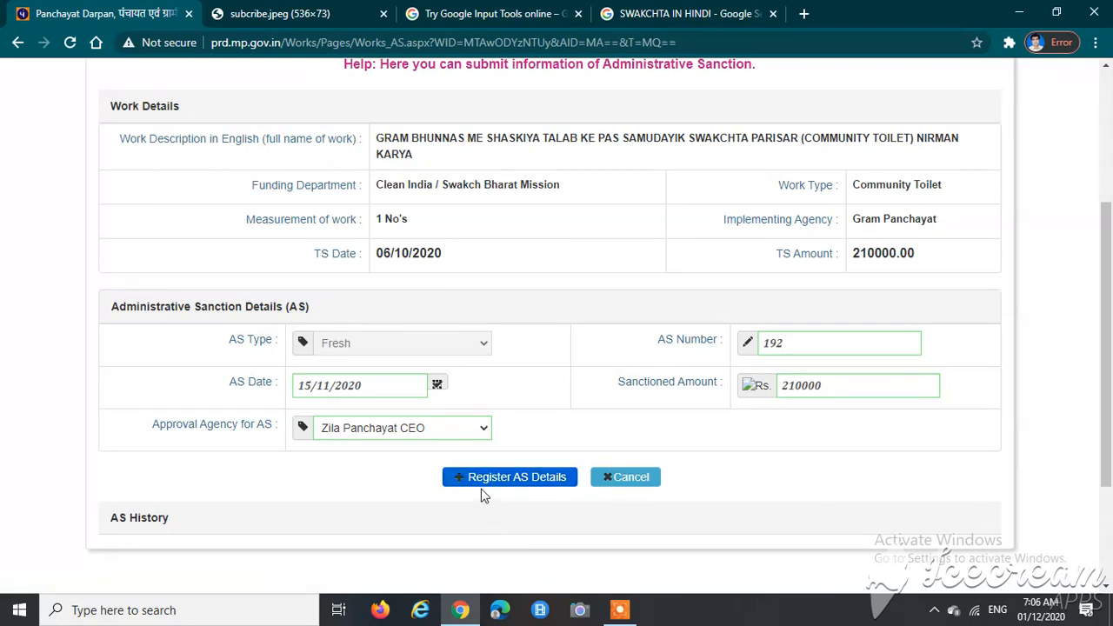
pyautogui.click(485, 486)
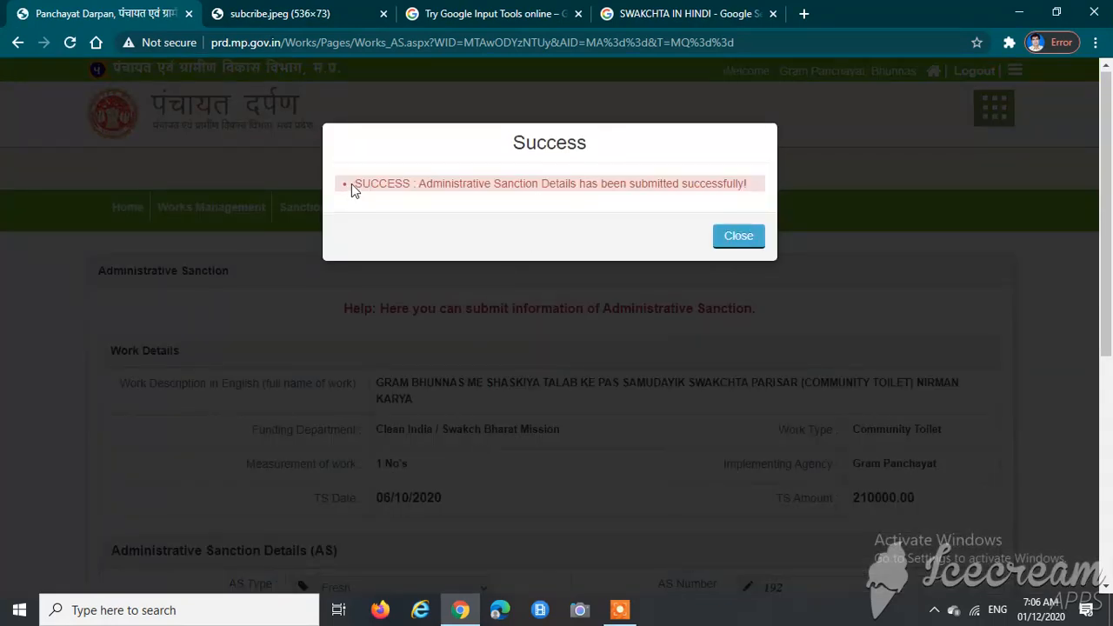
# Step: Read the administrative sanction submission message and check the community toilet work's entry in the AS / TS / Status Update works list
pyautogui.moveTo(352, 183); pyautogui.dragTo(749, 185)
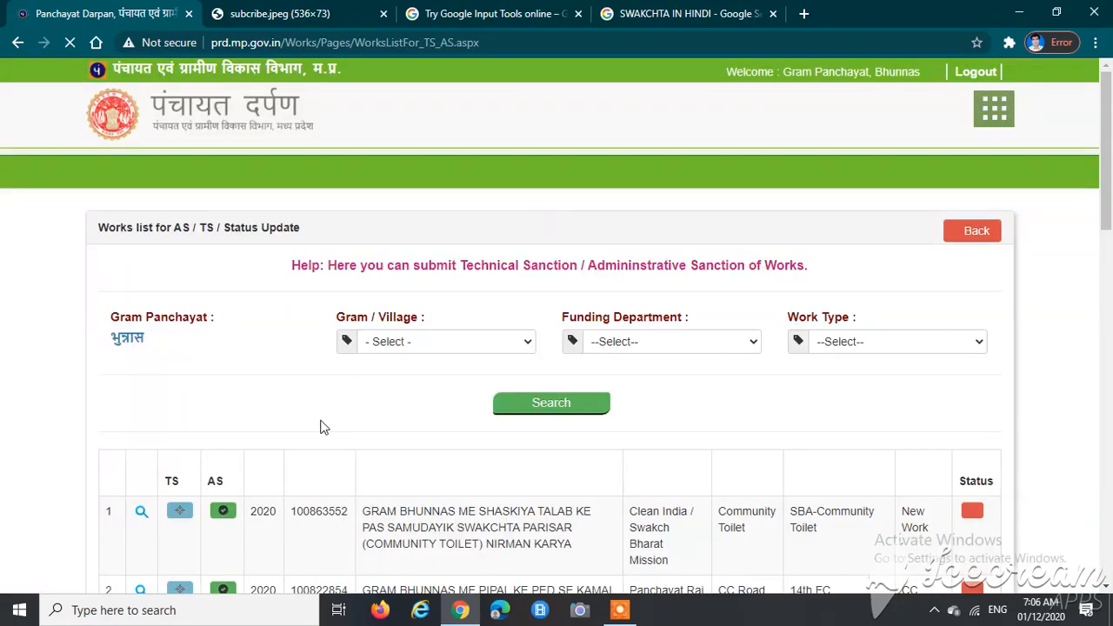
pyautogui.scroll(-3, 287, 374)
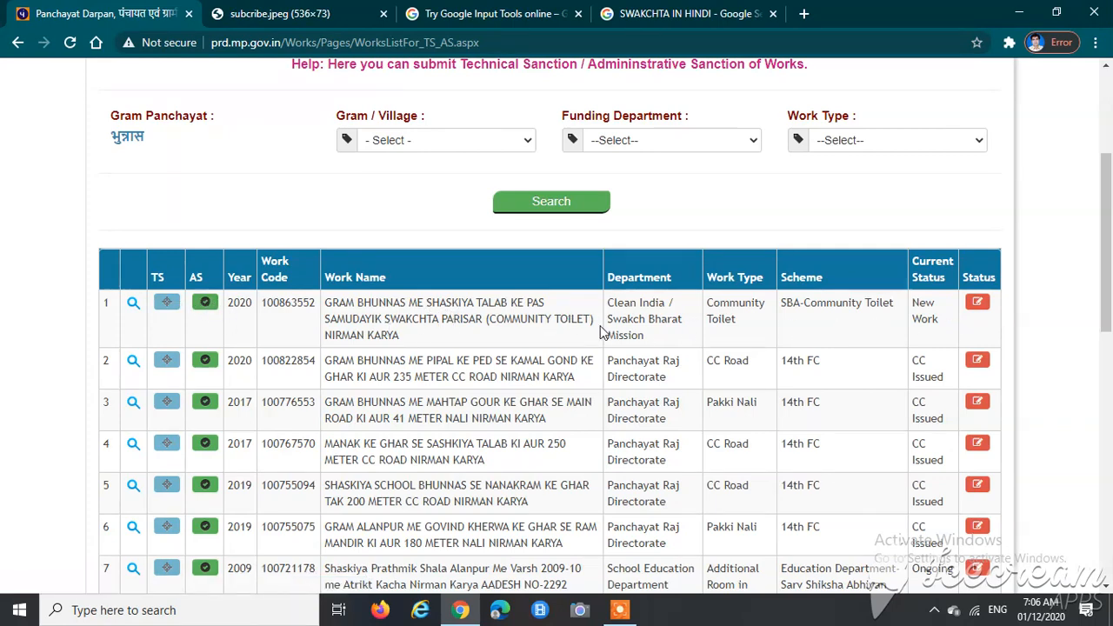
pyautogui.scroll(3, 438, 448)
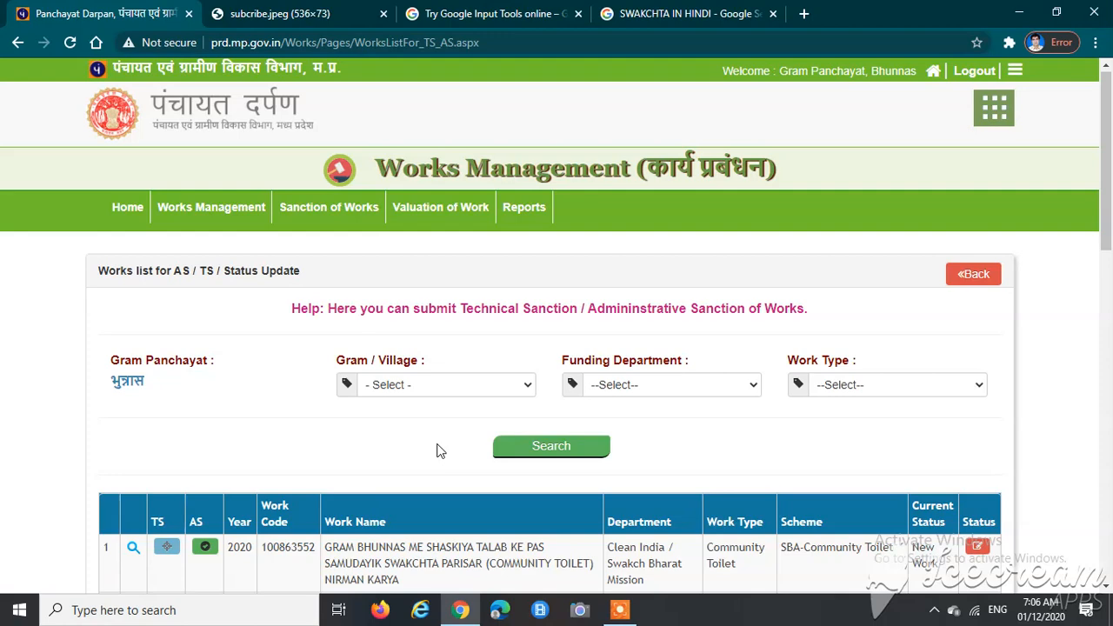
pyautogui.scroll(-2, 311, 428)
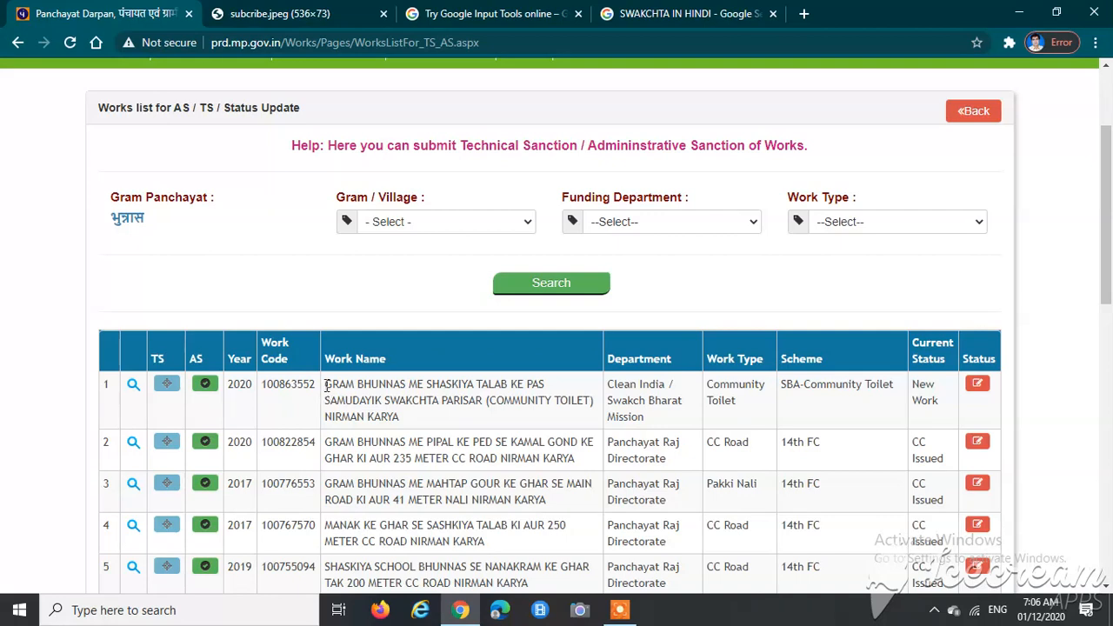
pyautogui.moveTo(325, 386); pyautogui.dragTo(470, 426)
pyautogui.click(437, 422)
pyautogui.scroll(1, 438, 422)
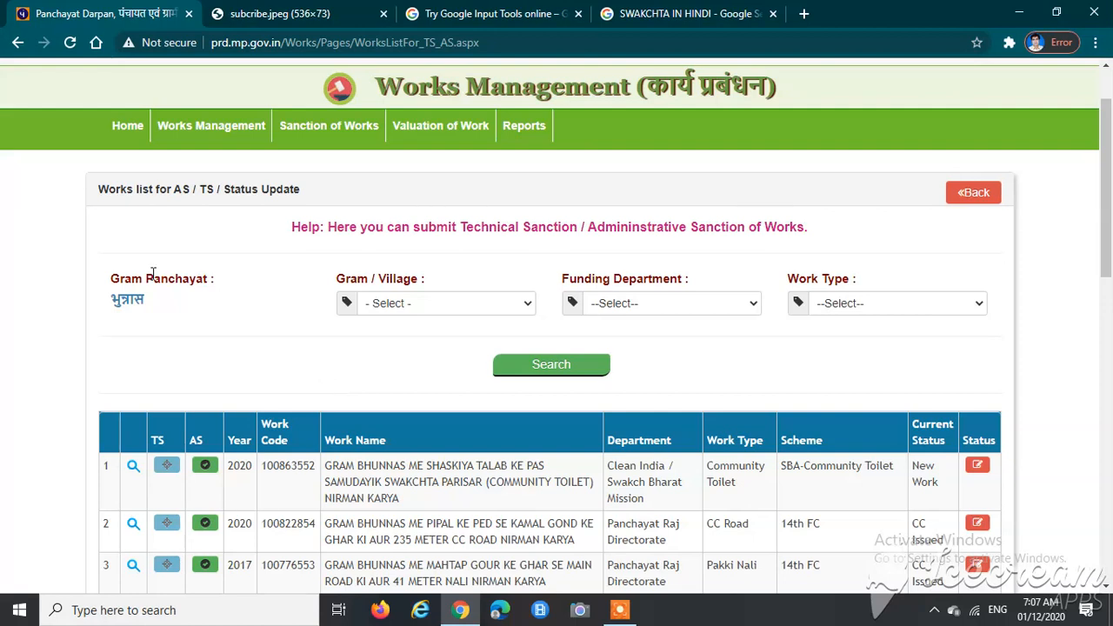
pyautogui.click(281, 16)
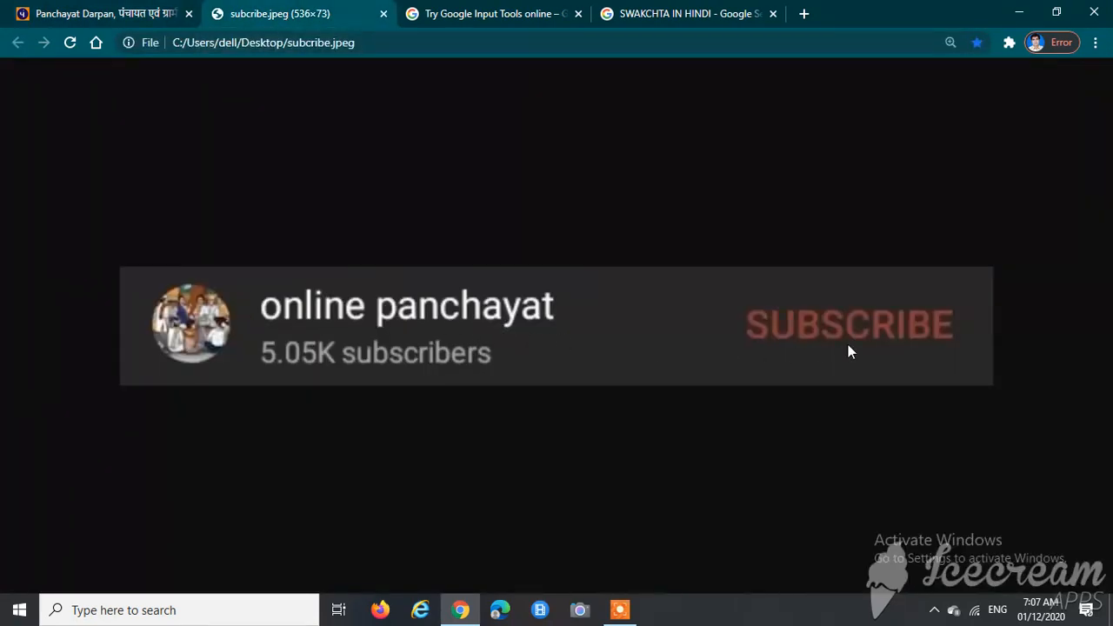
pyautogui.click(76, 15)
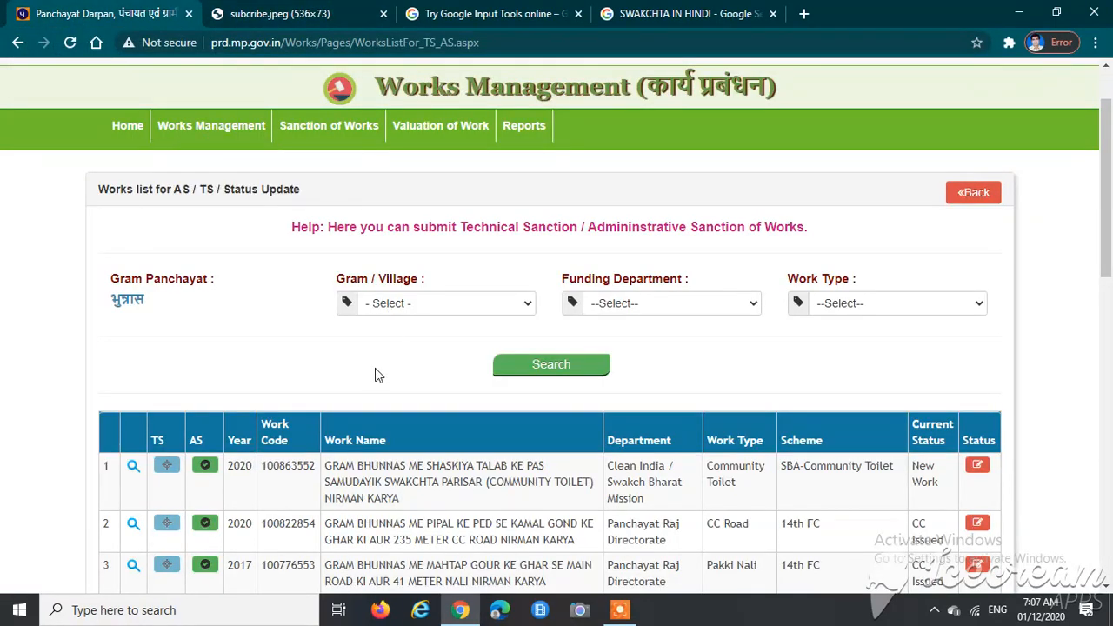